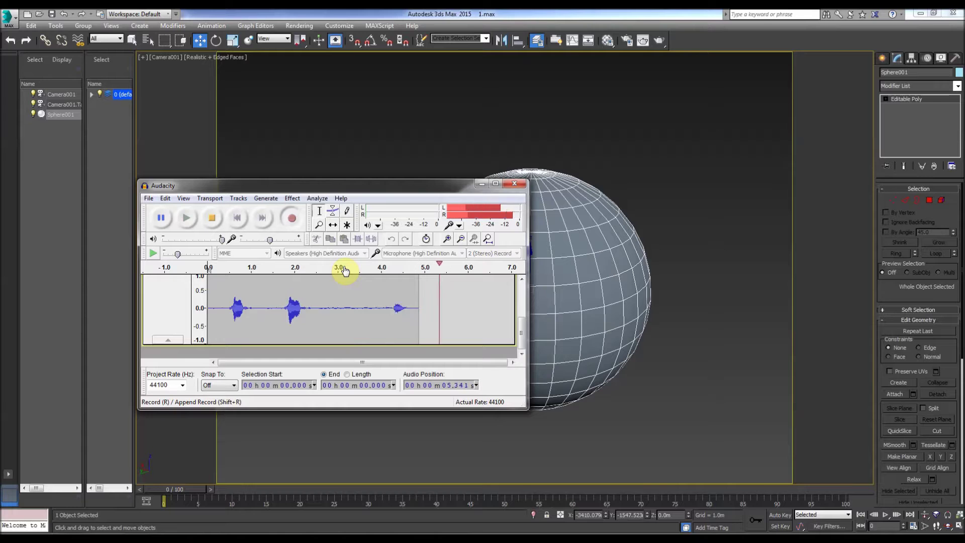
- Move the audio recorder window aside, then pan and orbit the 3ds Max sphere view
click(482, 183)
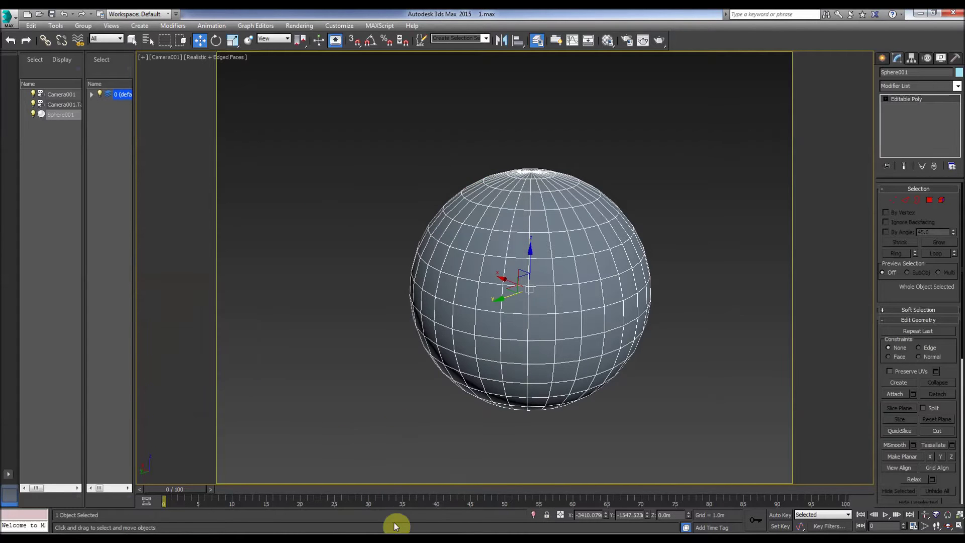
key(alt+Tab)
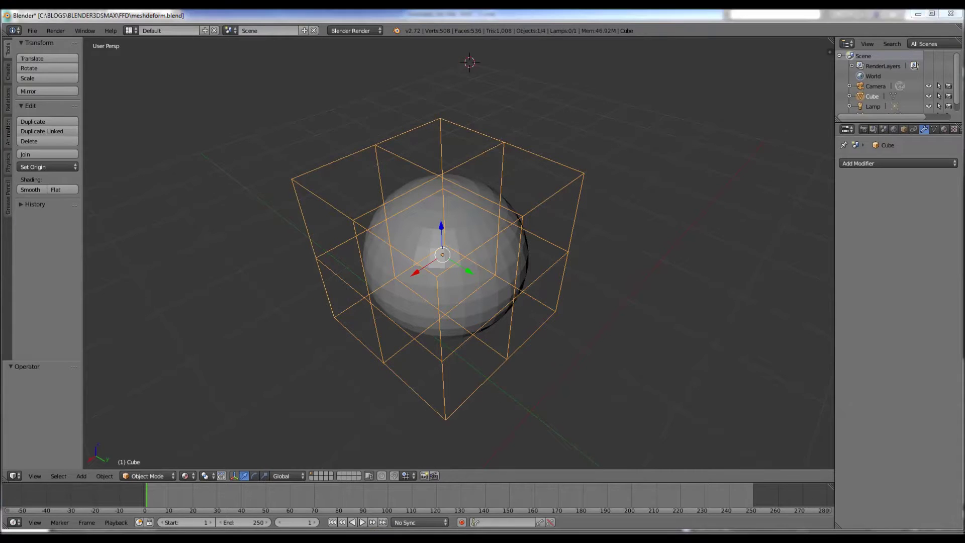
key(alt+Tab)
middle_drag(354, 171, 269, 150)
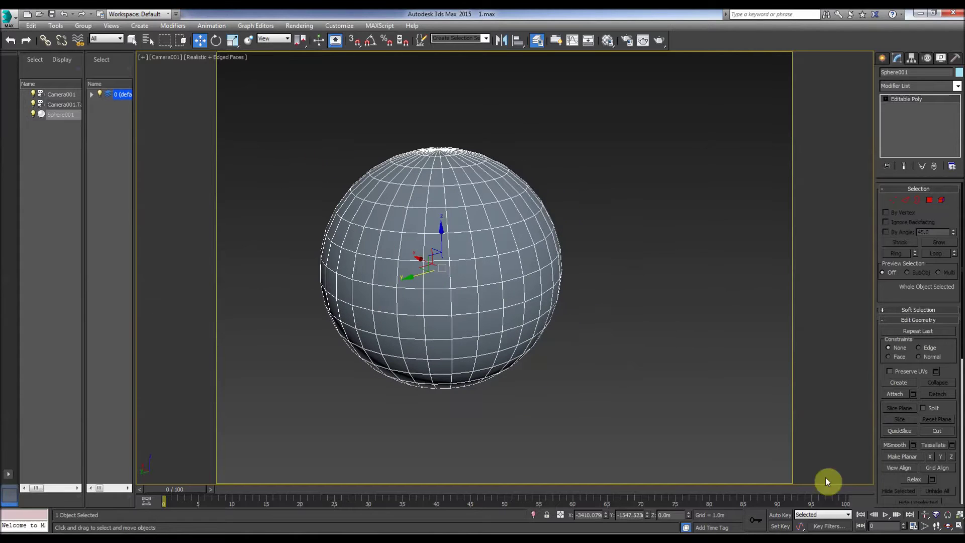
click(947, 525)
drag(563, 319, 391, 141)
- Orbit around the wireframe sphere once more and select Sphere001
key(alt+Tab)
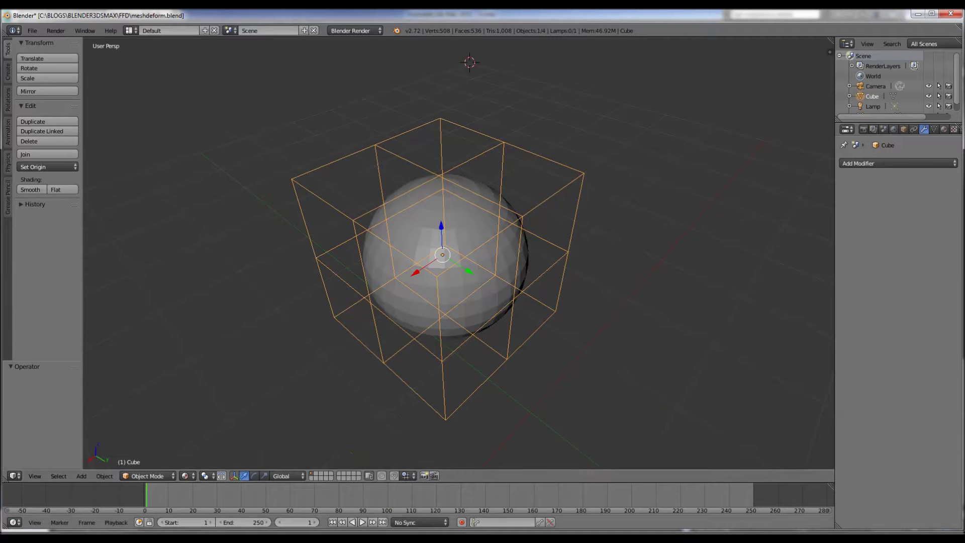
key(alt+Tab)
drag(406, 307, 425, 236)
key(w)
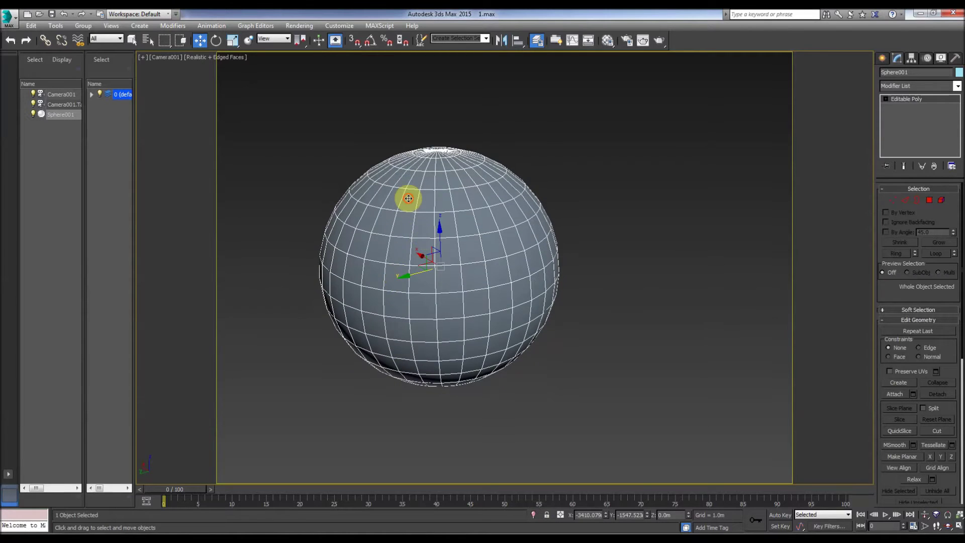
click(269, 172)
click(412, 221)
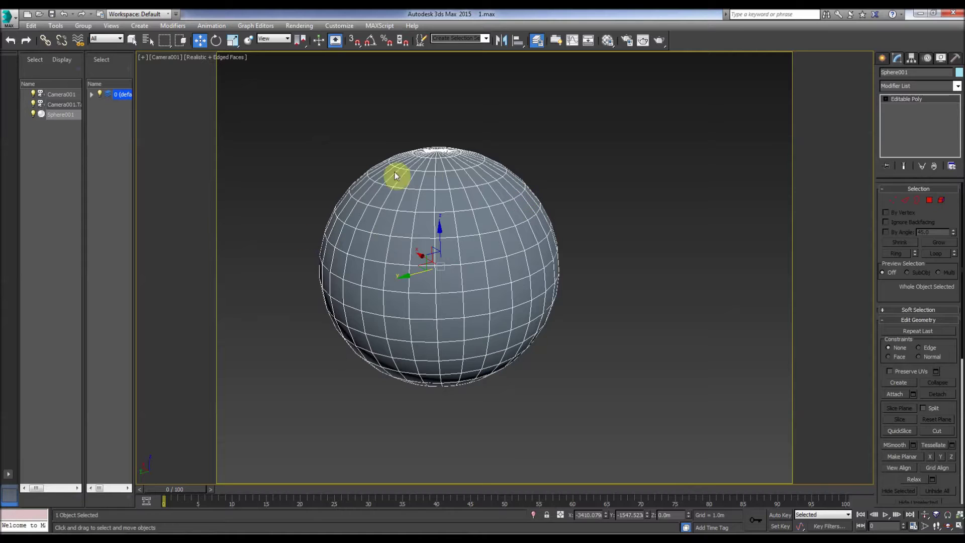
- Add an FFD(box) 4x4x4 modifier to Sphere001 from the Modifier List
click(957, 88)
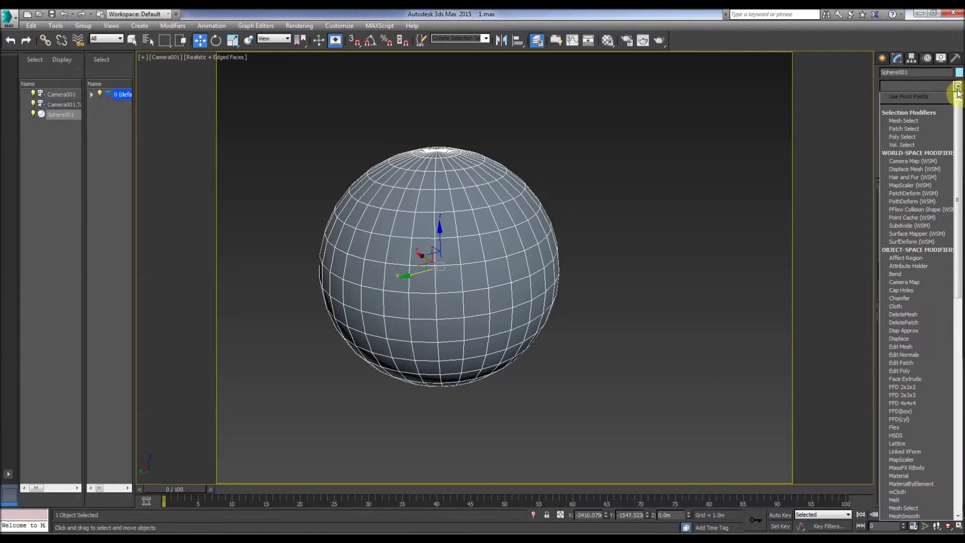
click(900, 410)
middle_drag(534, 247, 573, 261)
- Set the FFD box to 3 points in Length, Width and Height, making a 3x3x3 lattice
click(947, 526)
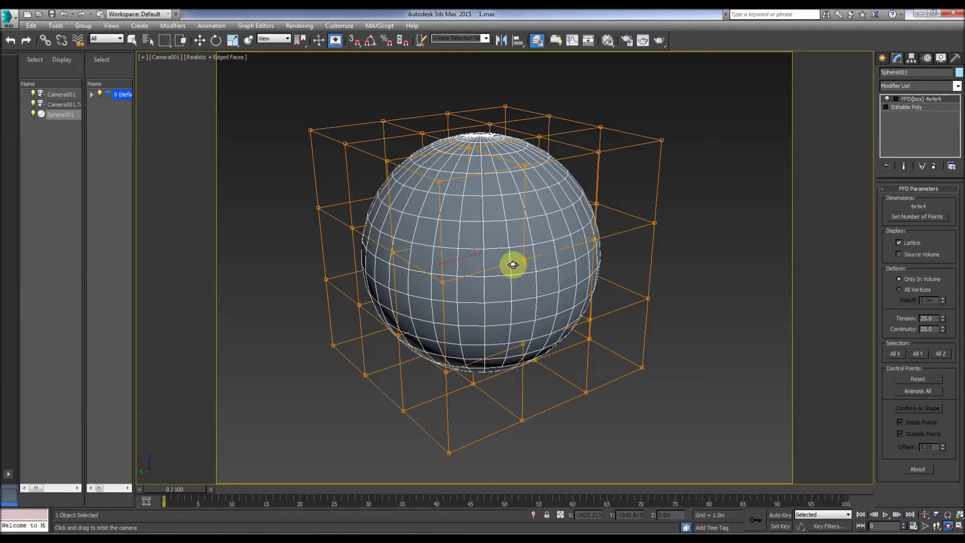
drag(477, 241, 397, 188)
key(w)
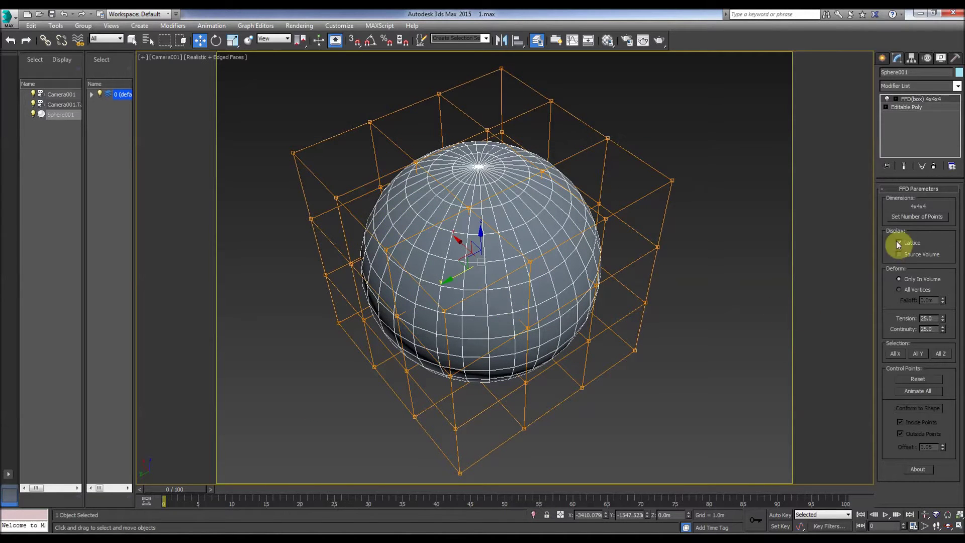
click(909, 217)
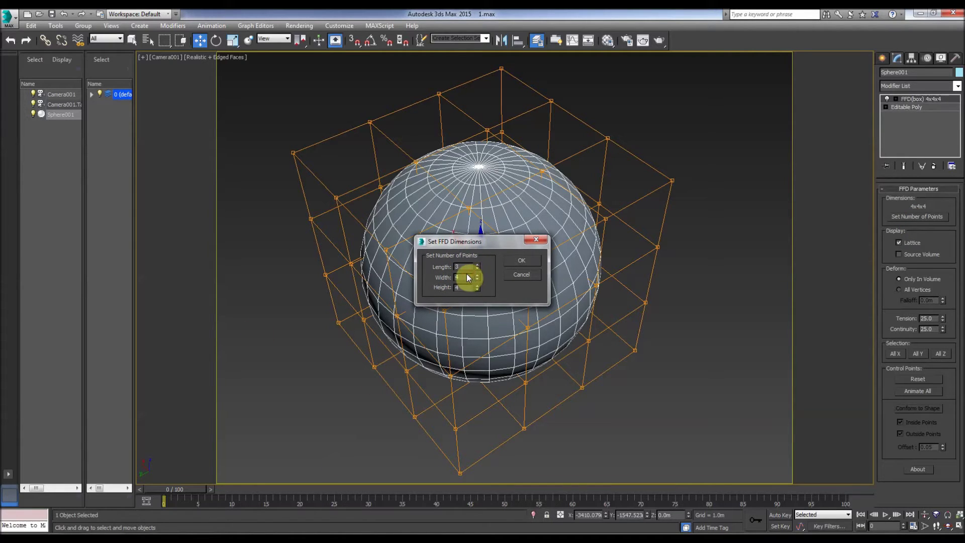
text(3)
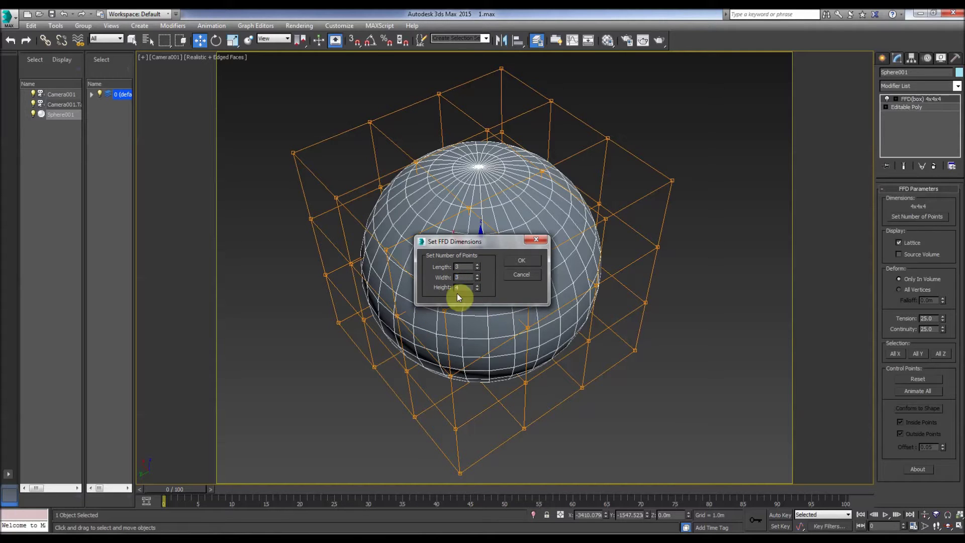
key(Tab)
text(3)
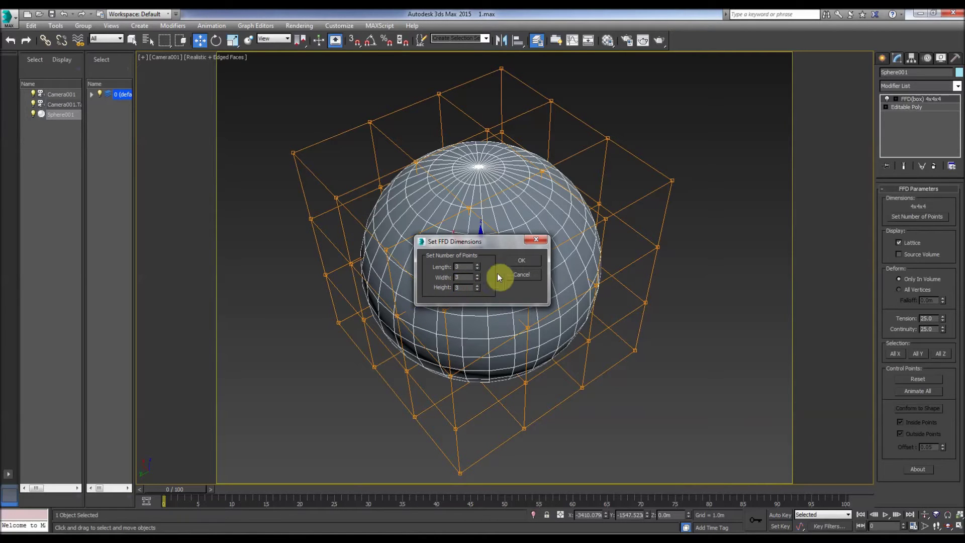
click(508, 263)
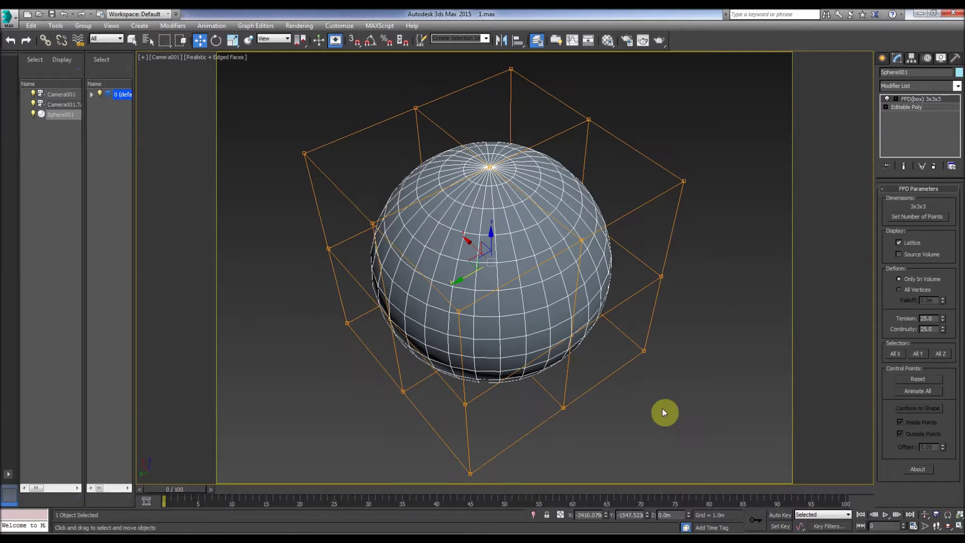
- Enter the FFD Control Points level and pull a corner point up-left to deform the sphere
click(948, 527)
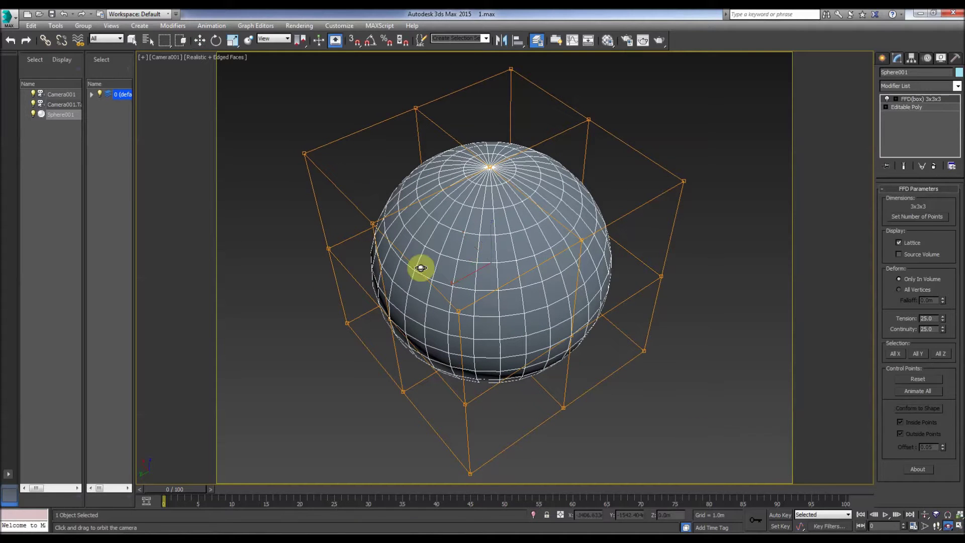
mouse_move(420, 267)
mouse_down()
mouse_move(424, 231)
mouse_move(397, 226)
mouse_move(419, 258)
mouse_up()
key(w)
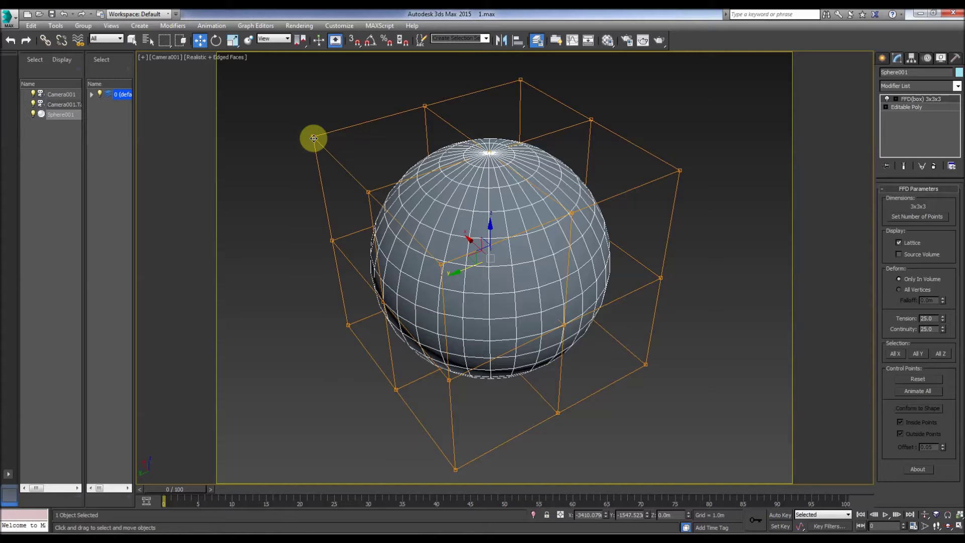
click(896, 99)
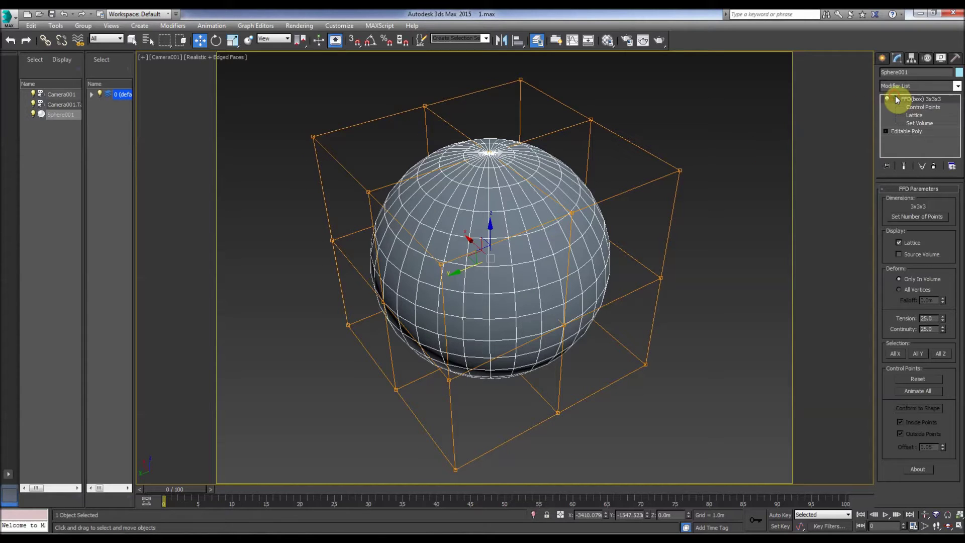
click(913, 107)
click(679, 169)
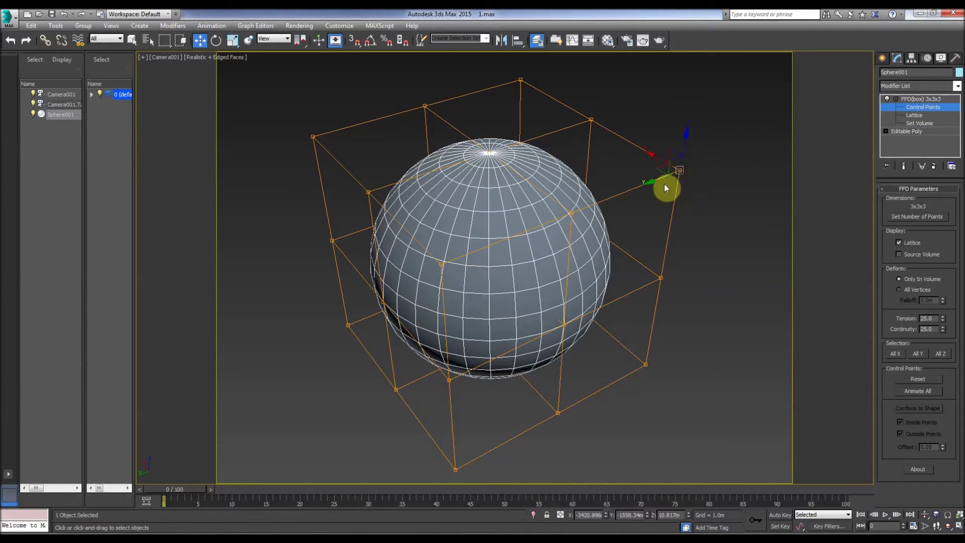
drag(657, 158, 602, 162)
- Nudge a top control point, then box-select the lattice's upper-right points
click(591, 123)
drag(591, 129, 556, 144)
click(694, 186)
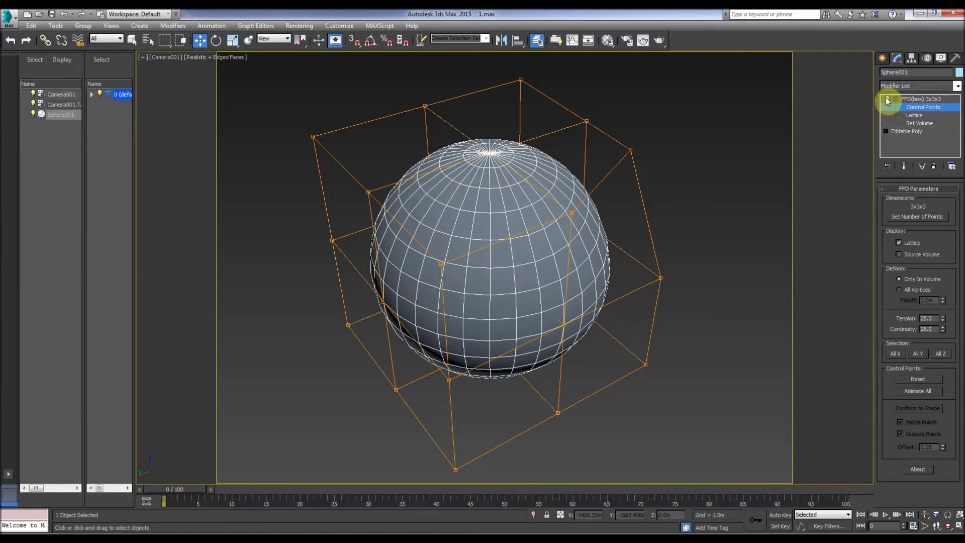
key(super)
key(super)
drag(670, 111, 464, 204)
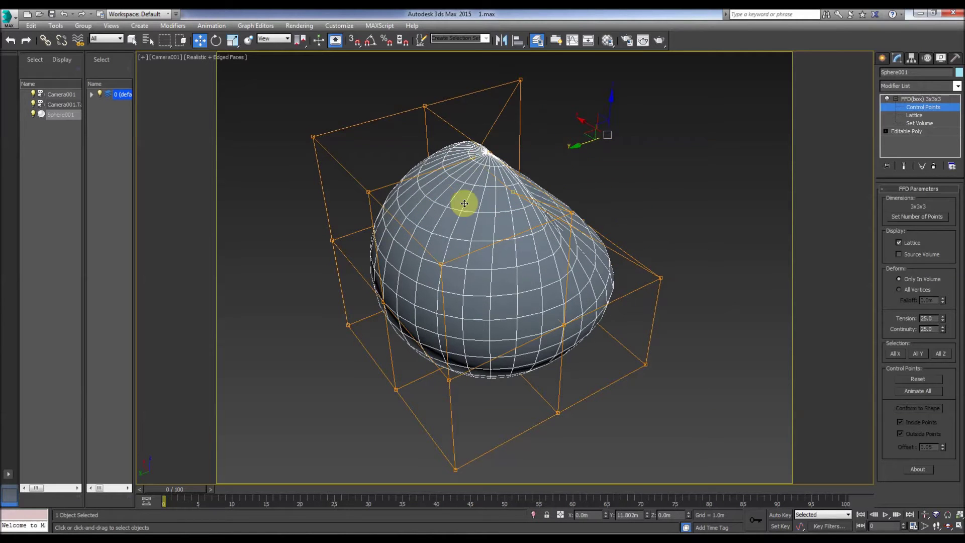
- Orbit the deformed sphere and toggle the FFD deformation off and on to compare
click(948, 526)
drag(607, 315, 478, 263)
right_click(478, 262)
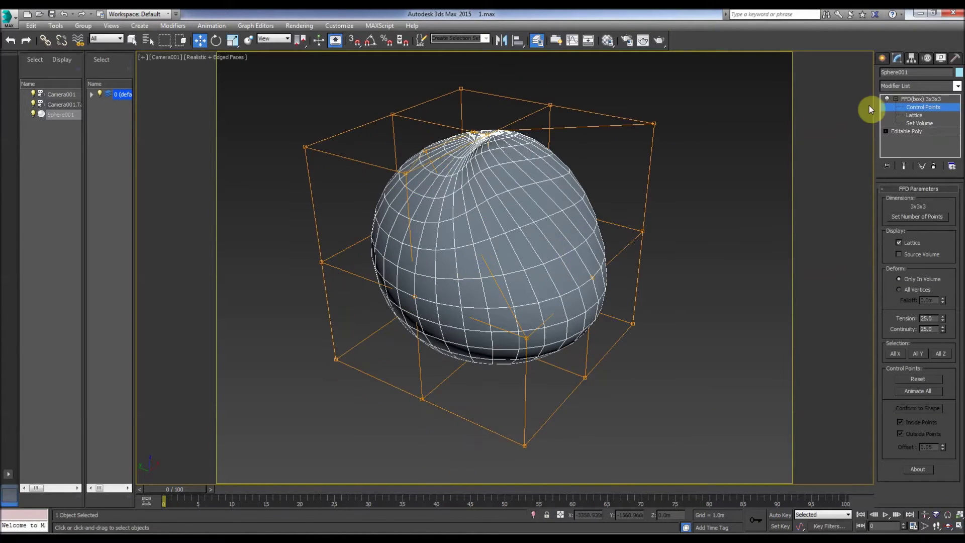
click(886, 99)
click(886, 99)
click(886, 99)
click(886, 99)
click(886, 99)
click(886, 99)
- Leave control-point level, delete the FFD modifier, then undo to restore it
click(922, 99)
click(934, 166)
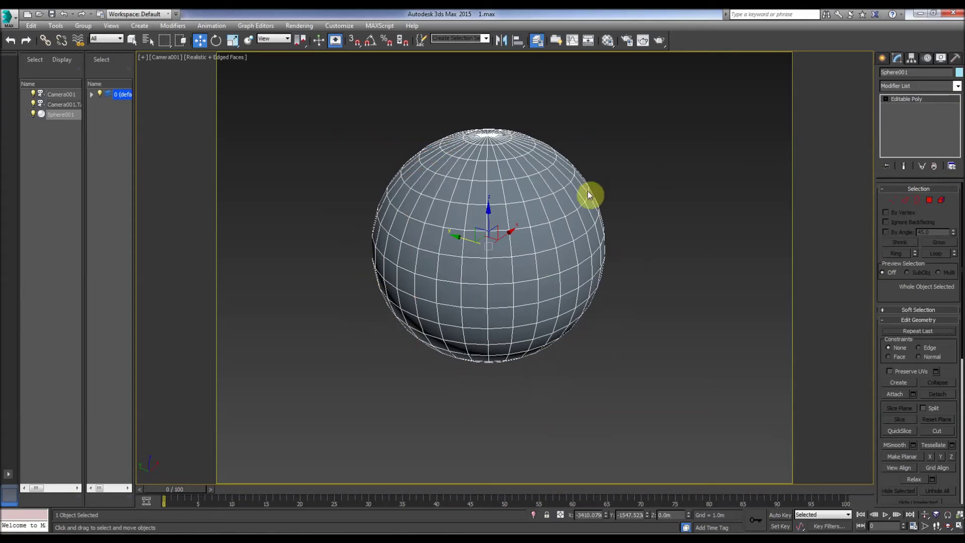
key(ctrl+z)
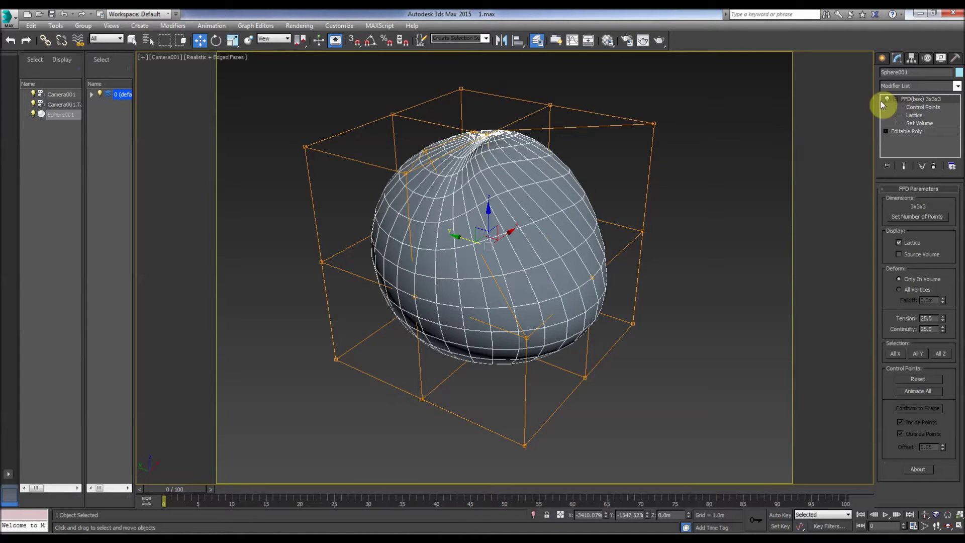
- Deselect the sphere and switch to Blender's sphere-and-cube-cage scene
middle_drag(430, 235, 409, 216)
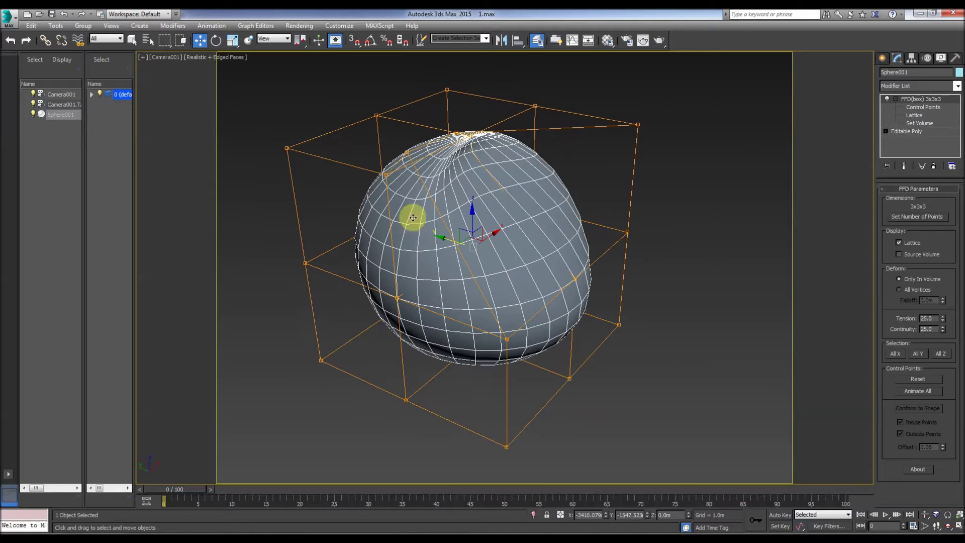
click(747, 246)
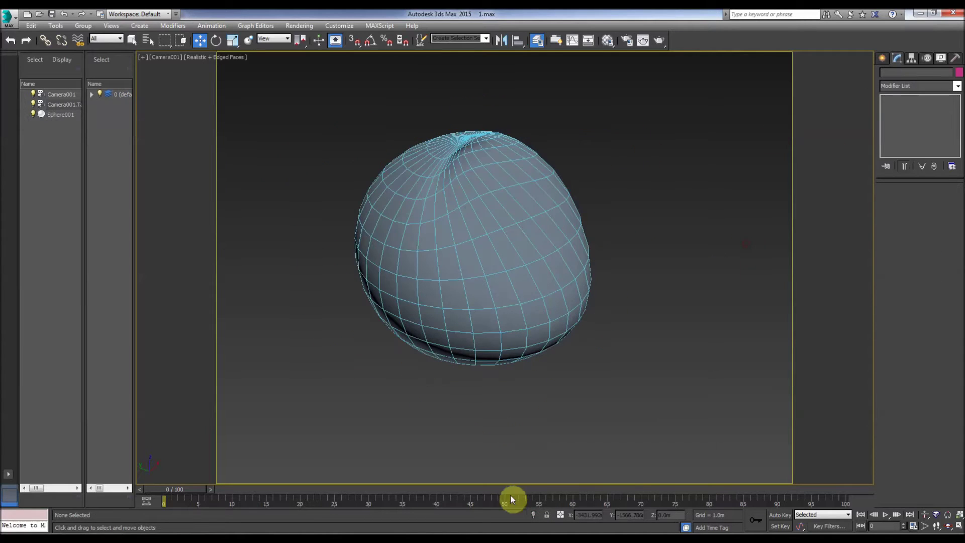
click(424, 535)
middle_drag(465, 235, 366, 179)
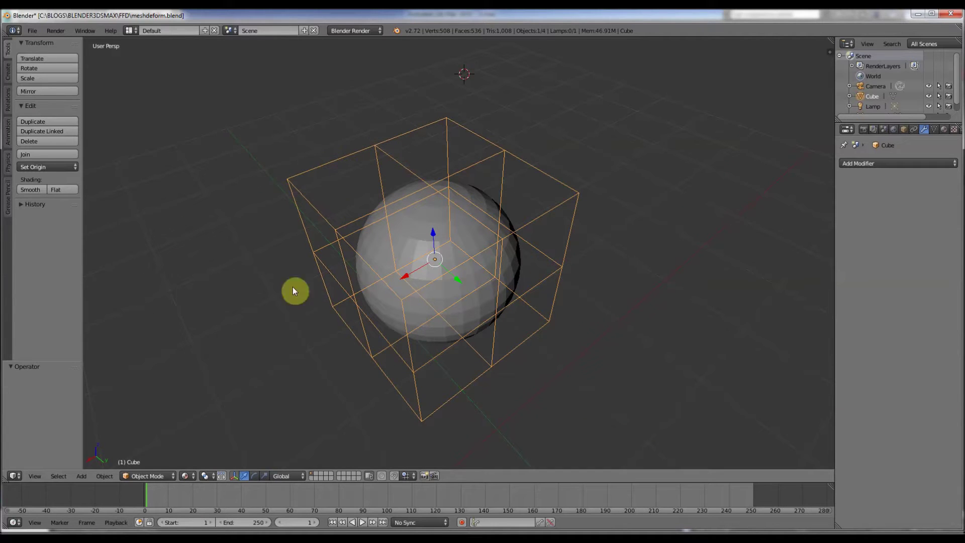
- Select the cube cage, test-move it along X and undo, then show its Object properties
right_click(405, 250)
middle_drag(327, 311, 354, 216)
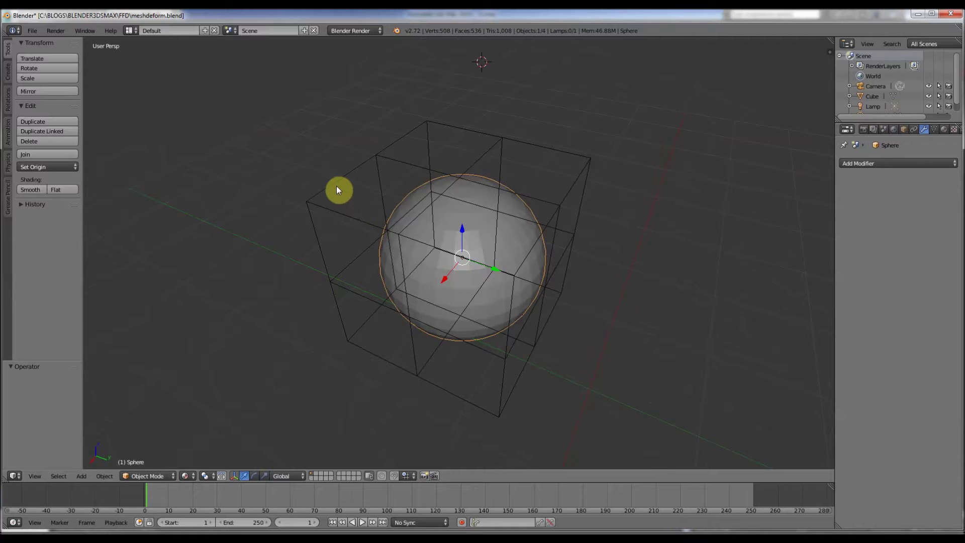
right_click(322, 198)
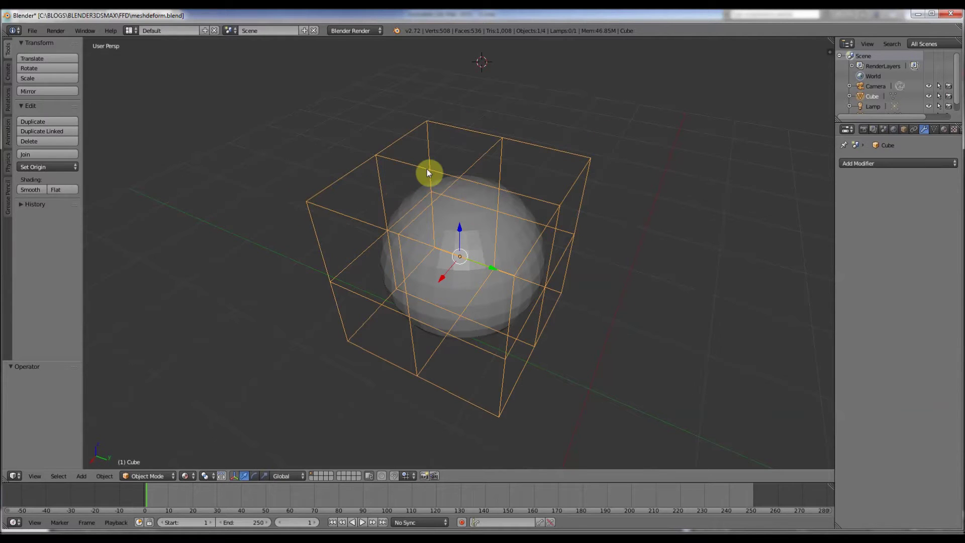
middle_drag(453, 165, 454, 191)
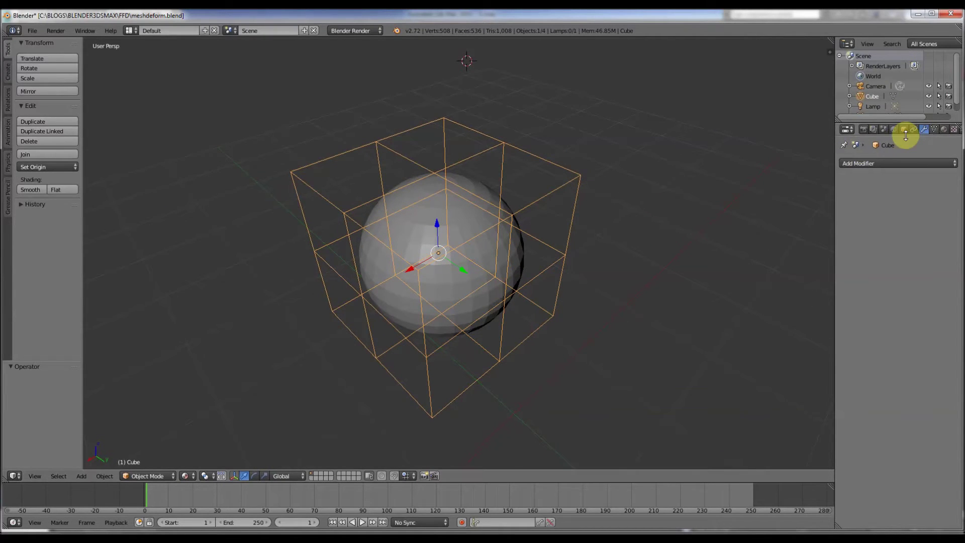
drag(417, 269, 551, 169)
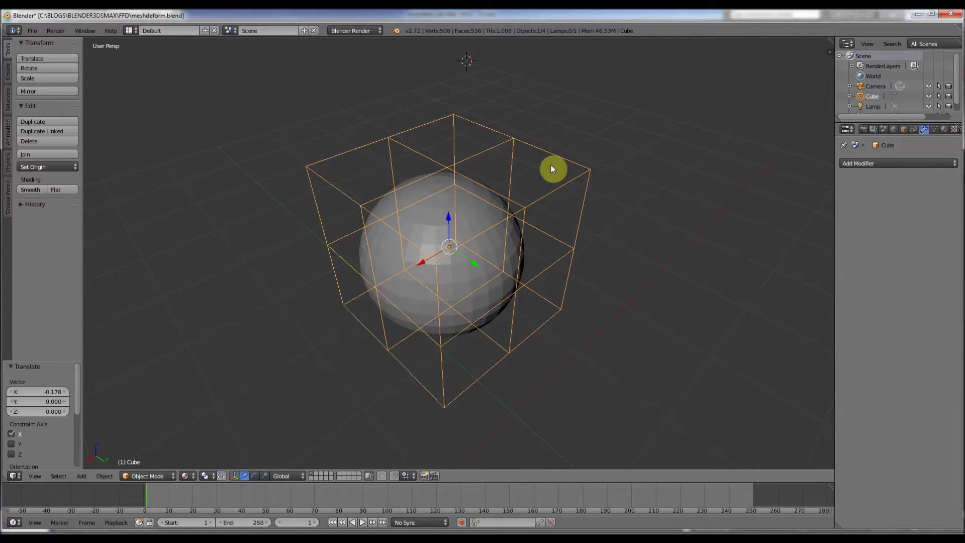
key(ctrl+z)
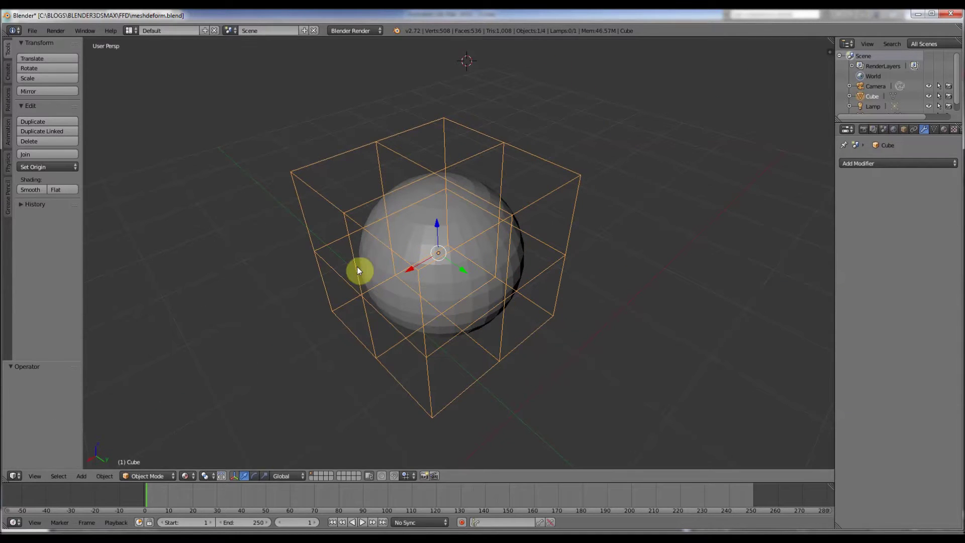
click(903, 129)
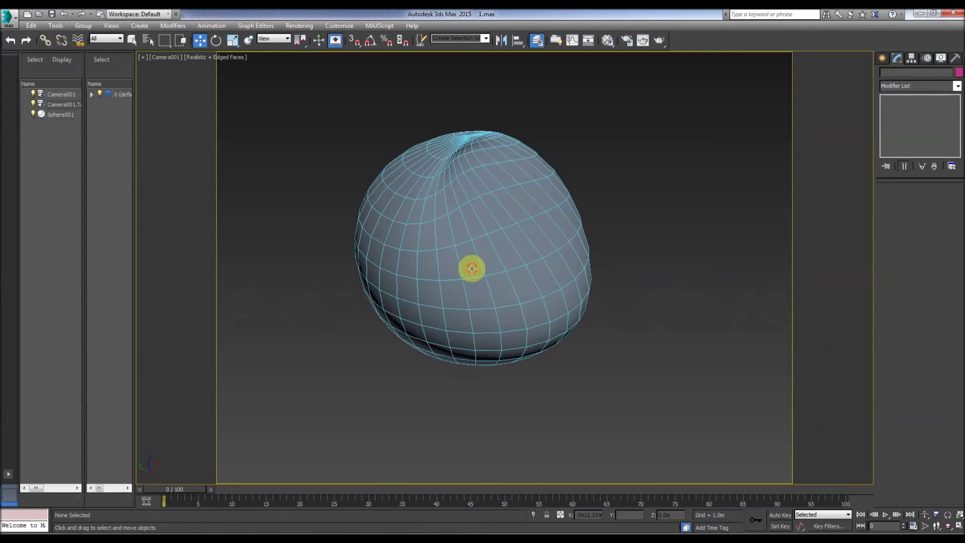
click(471, 268)
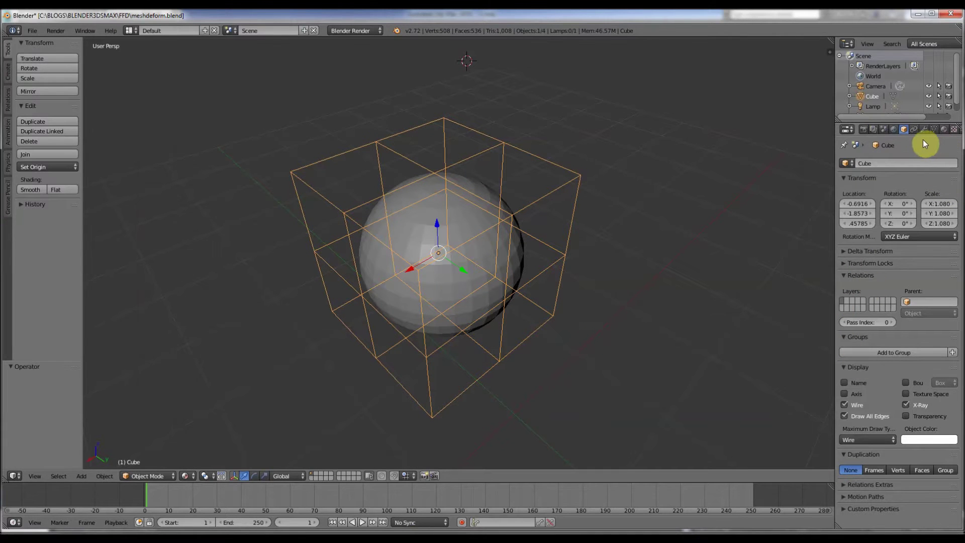
click(846, 415)
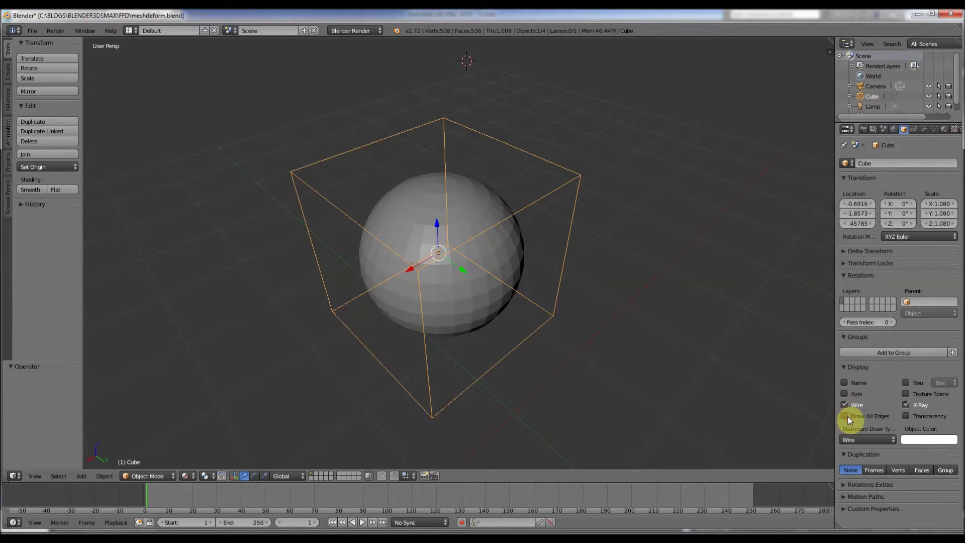
click(846, 416)
click(912, 405)
click(912, 406)
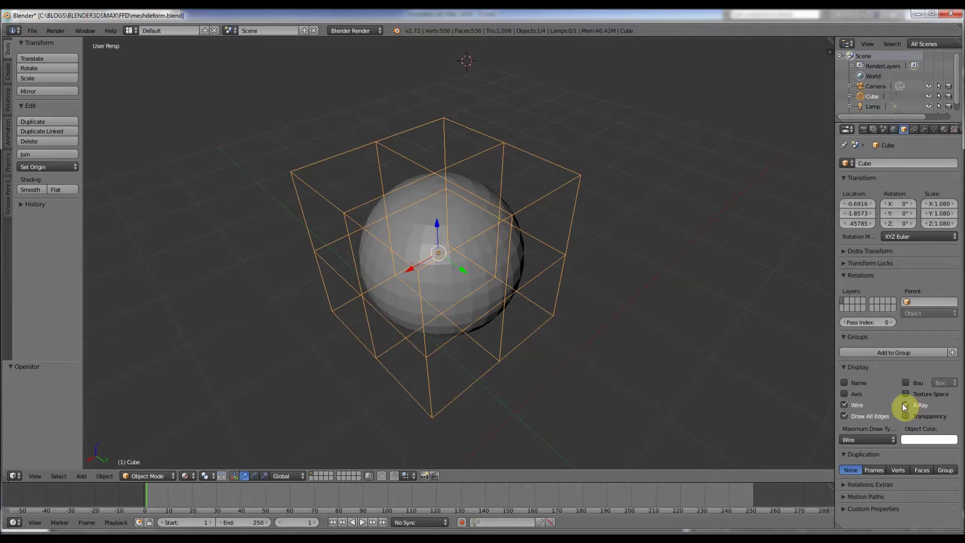
click(851, 435)
click(842, 402)
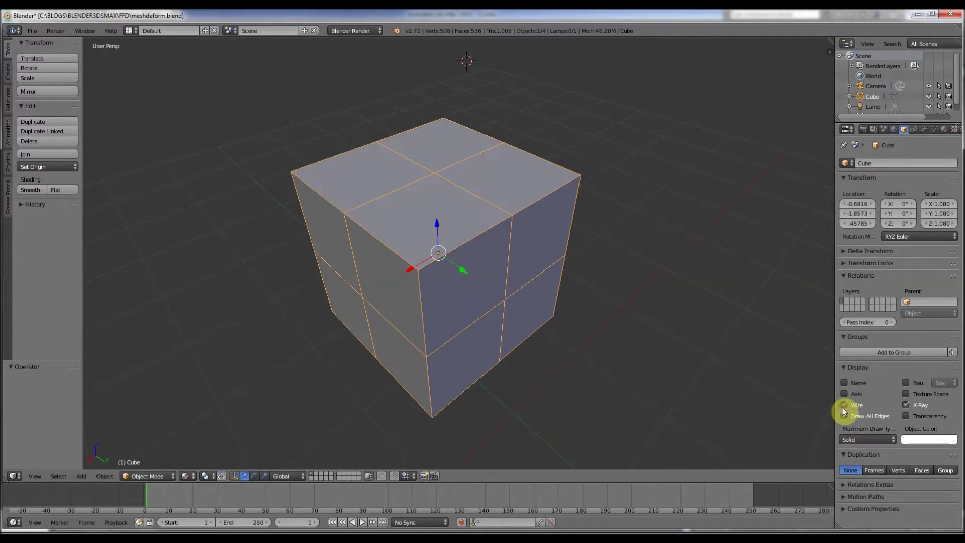
click(856, 442)
- Set the cube's Maximum Draw Type to Wire, then select the Sphere and show its Modifiers tab
click(850, 418)
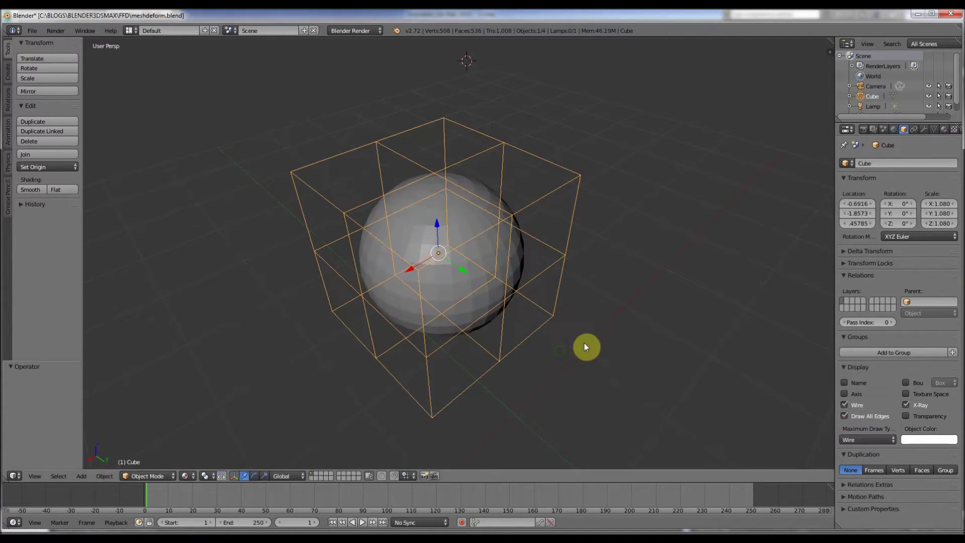
right_click(408, 250)
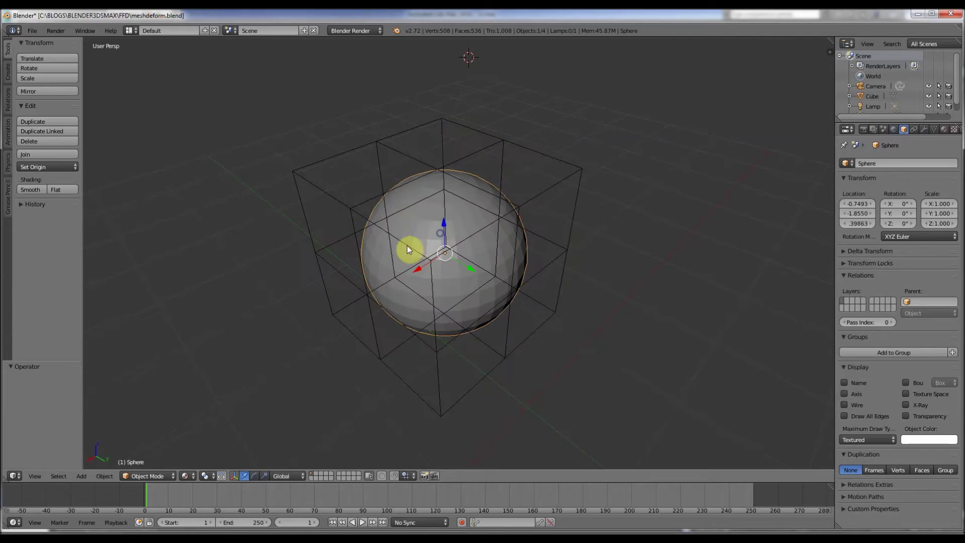
right_click(348, 159)
right_click(420, 210)
click(923, 130)
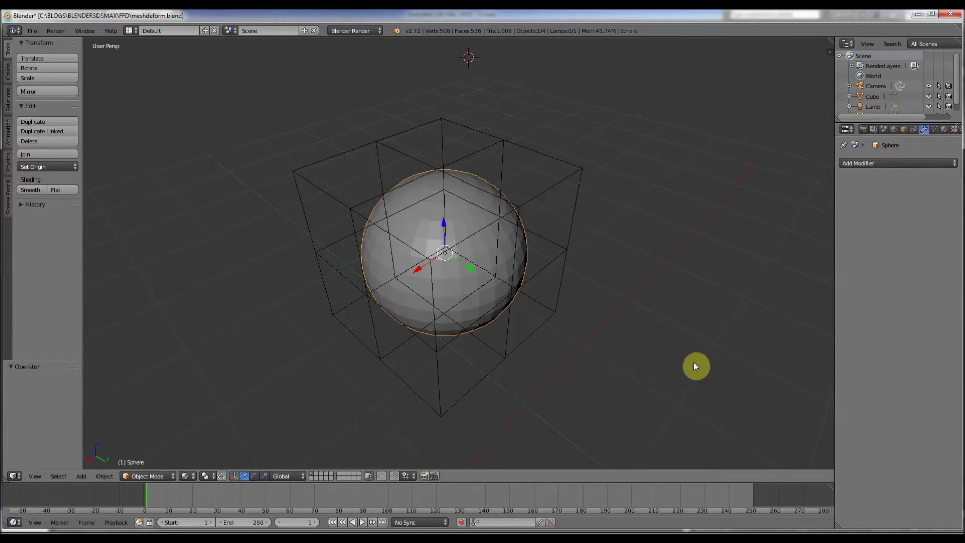
- Add a Mesh Deform modifier with Object set to Cube, tick Dynamic, and click Bind
click(857, 163)
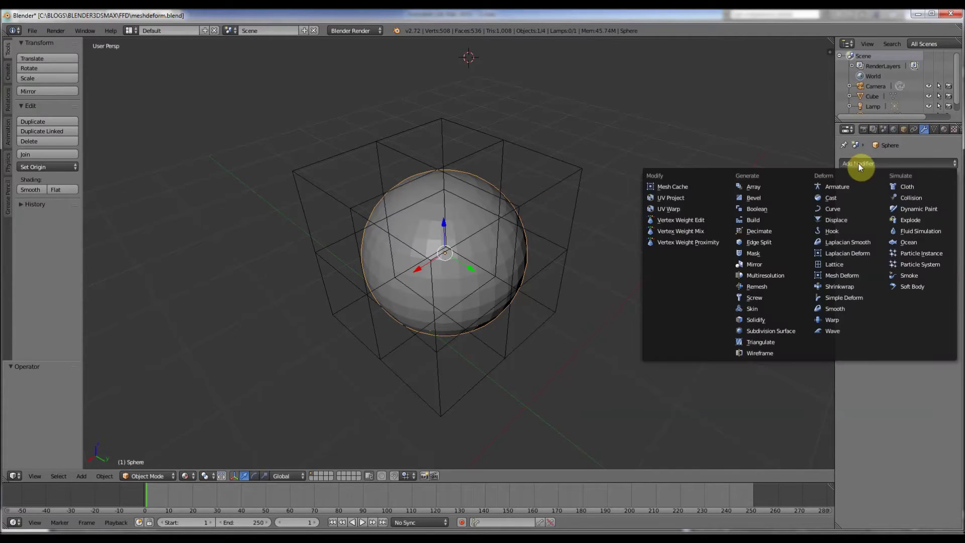
click(846, 275)
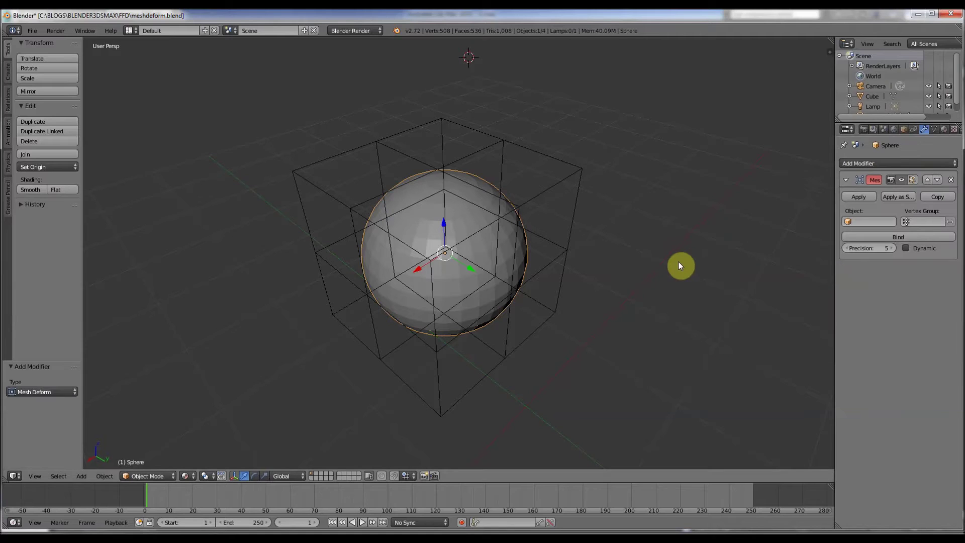
click(863, 222)
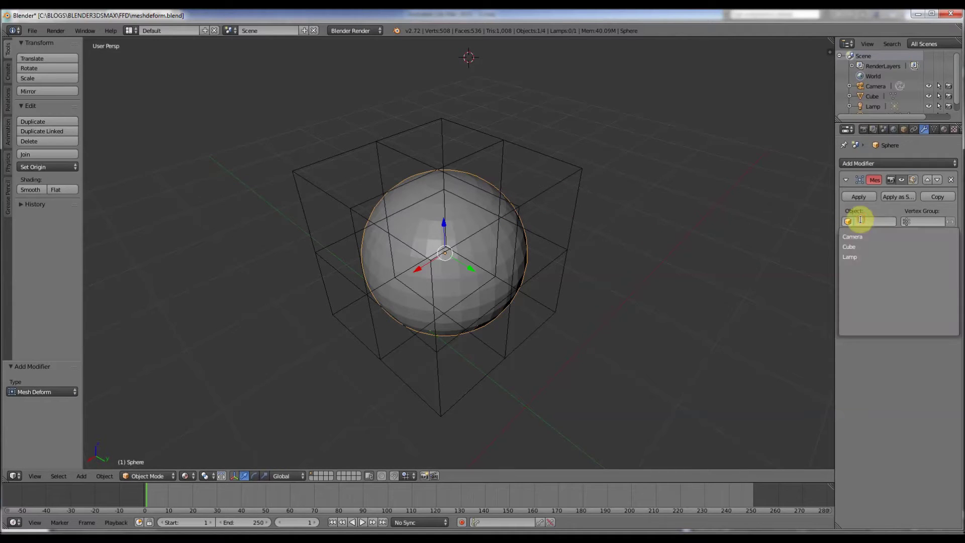
click(847, 247)
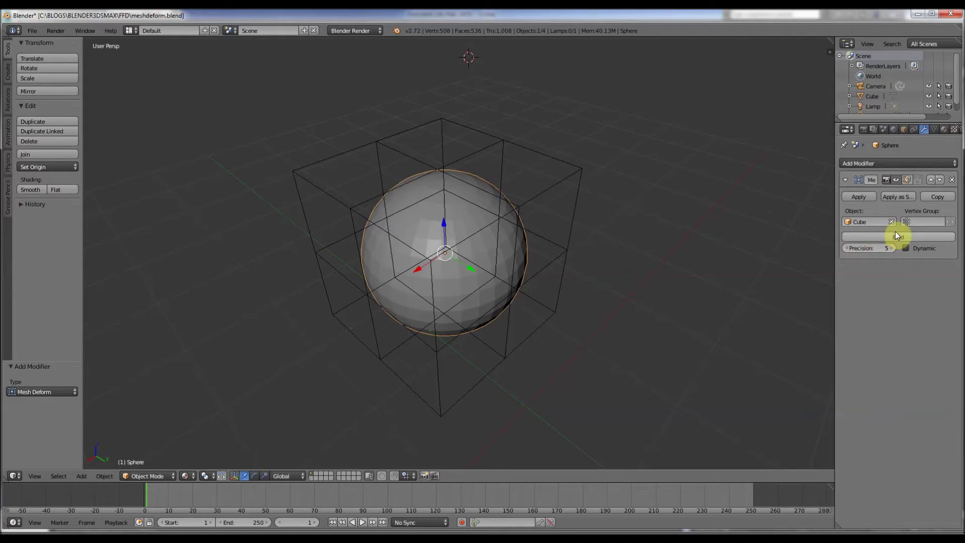
click(906, 248)
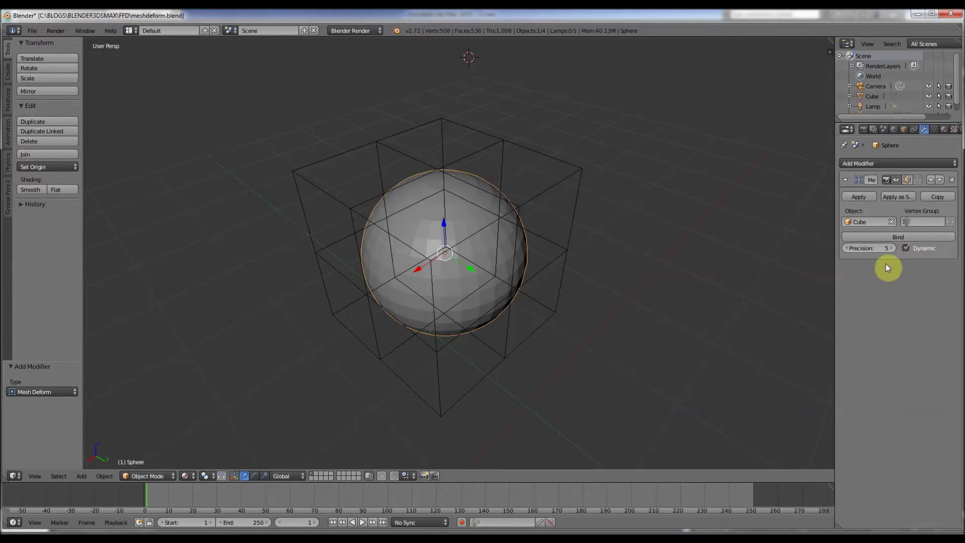
click(891, 236)
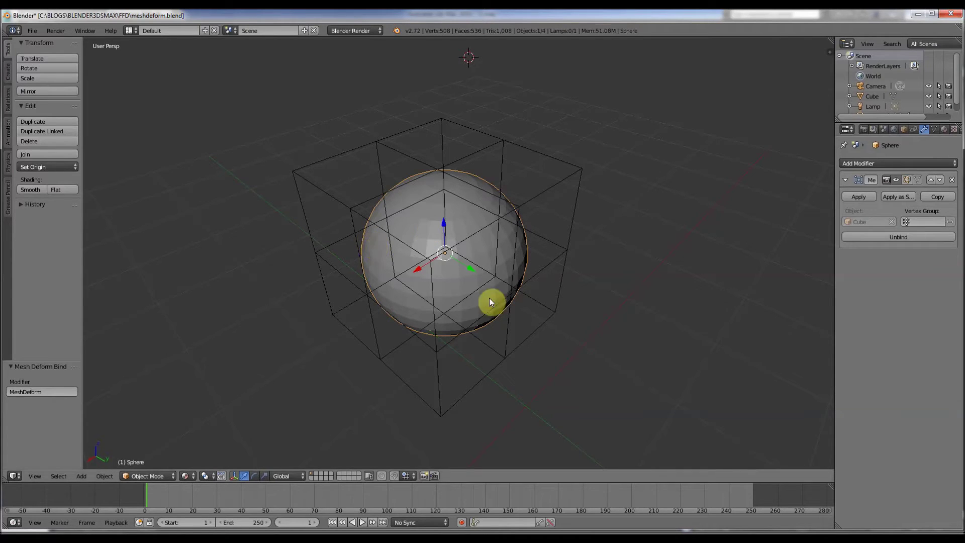
- Enter Edit Mode on the Cube cage and raise one face upward along Z
right_click(472, 127)
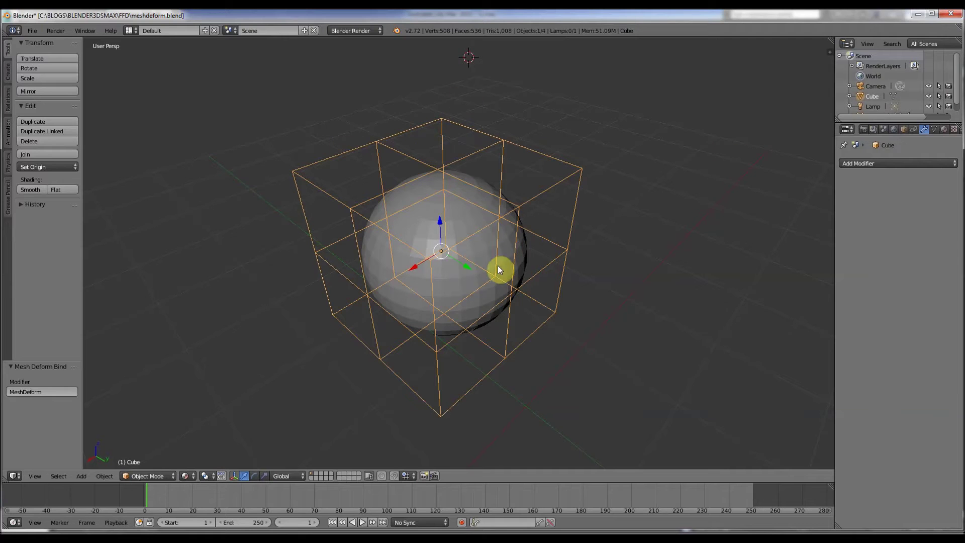
right_click(476, 282)
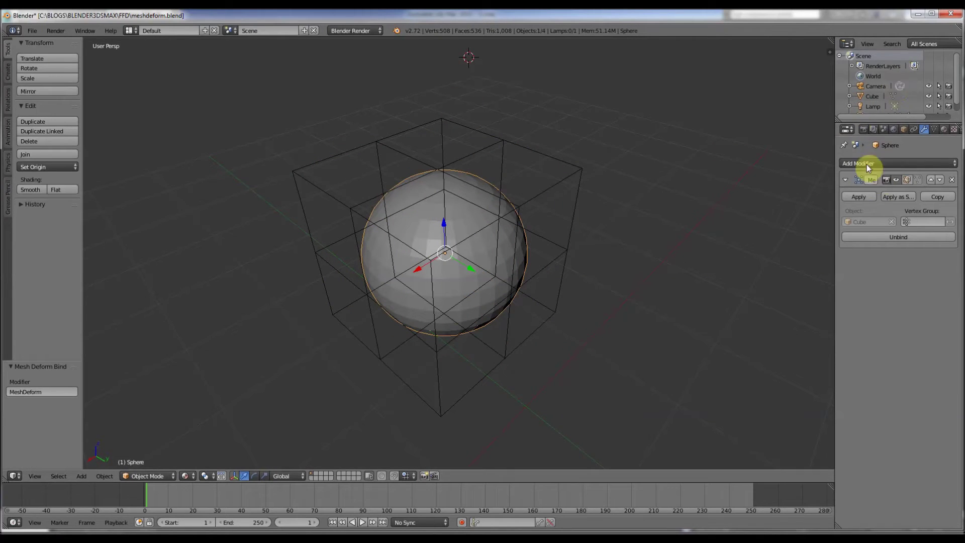
right_click(443, 155)
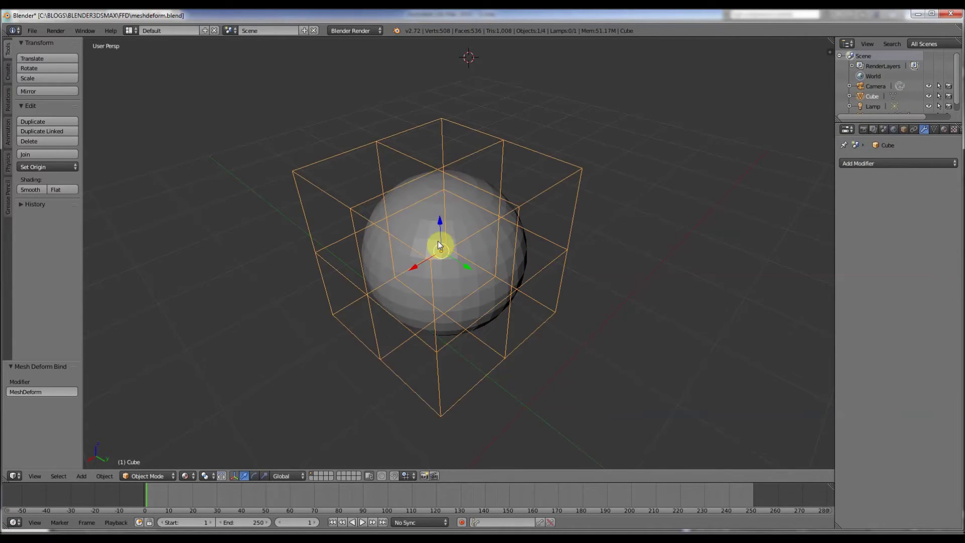
key(Tab)
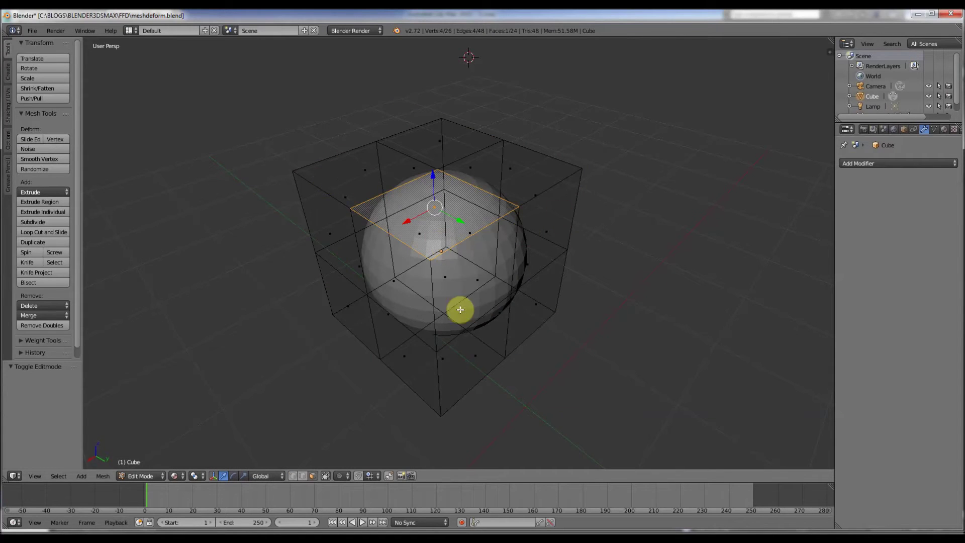
right_click(279, 258)
middle_drag(459, 307, 263, 176)
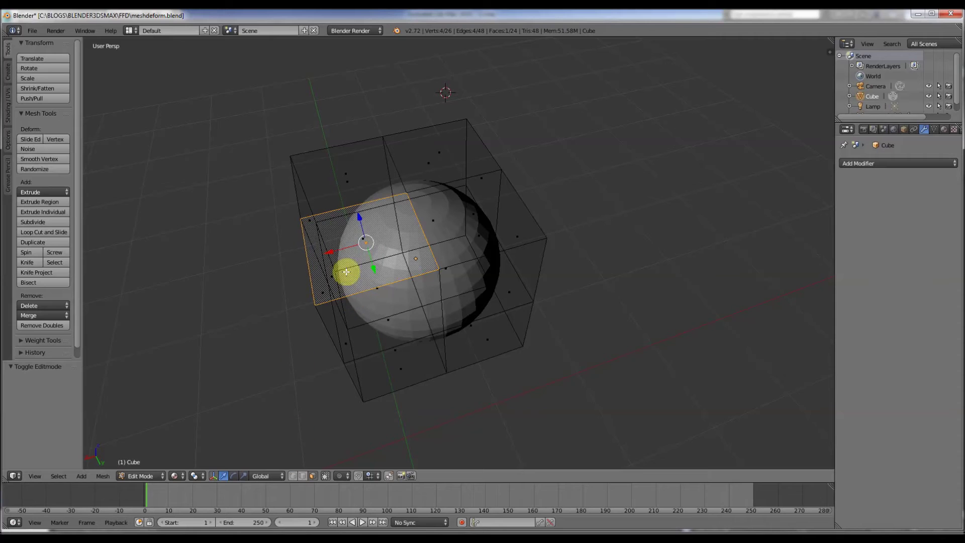
mouse_move(360, 230)
mouse_down()
mouse_move(355, 209)
mouse_move(349, 225)
mouse_up()
middle_drag(308, 291, 265, 281)
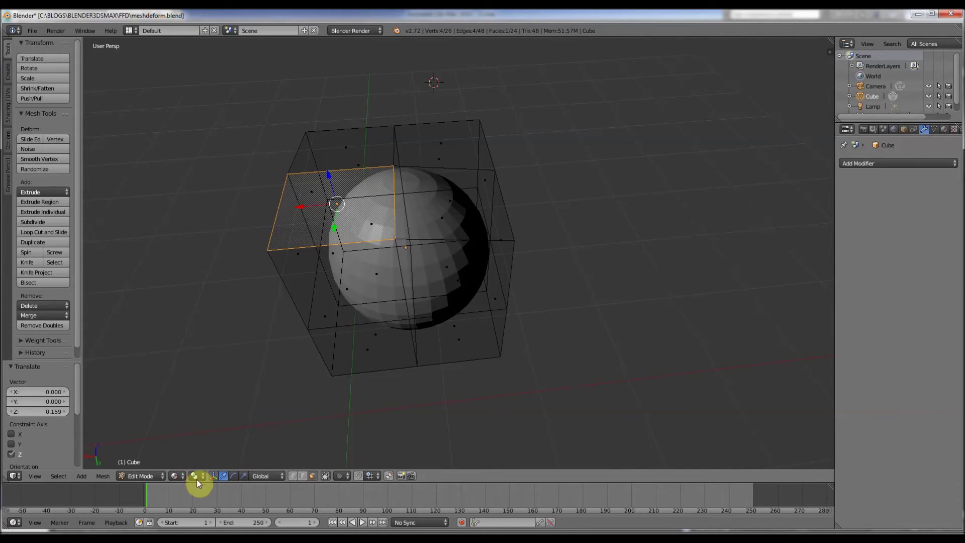
- Pull a right-edge vertex out along X and a corner vertex far along Y, then exit Edit Mode
click(297, 476)
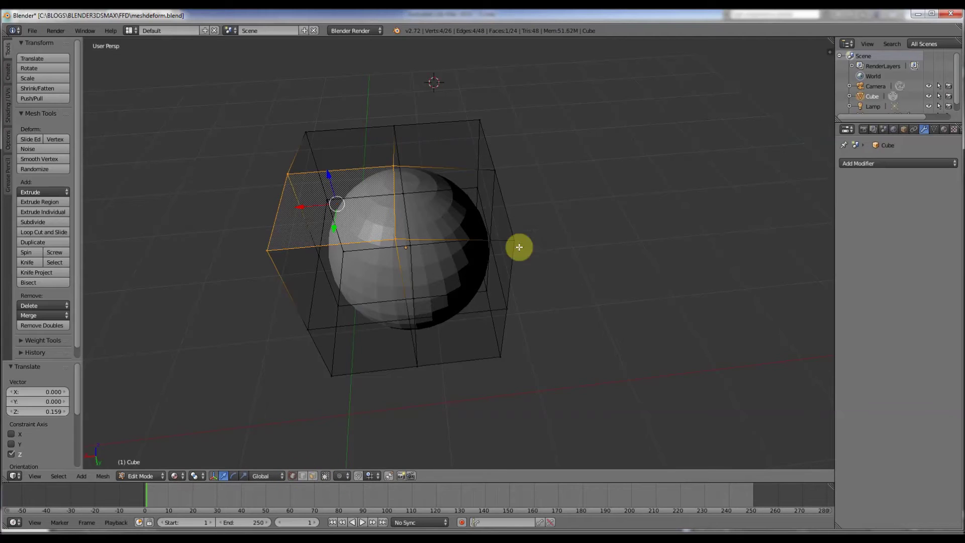
right_click(509, 242)
drag(483, 246, 447, 254)
middle_drag(447, 254, 452, 158)
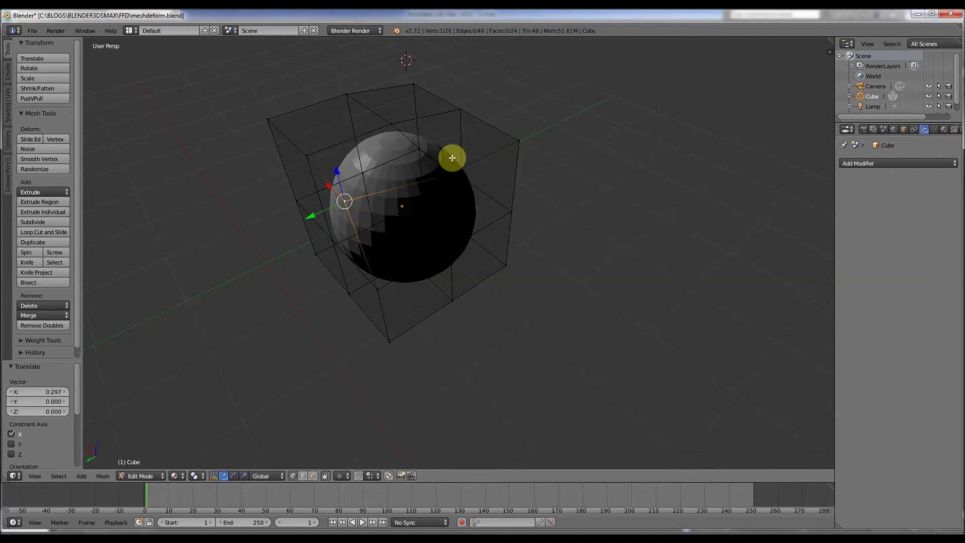
right_click(517, 142)
drag(504, 152, 598, 154)
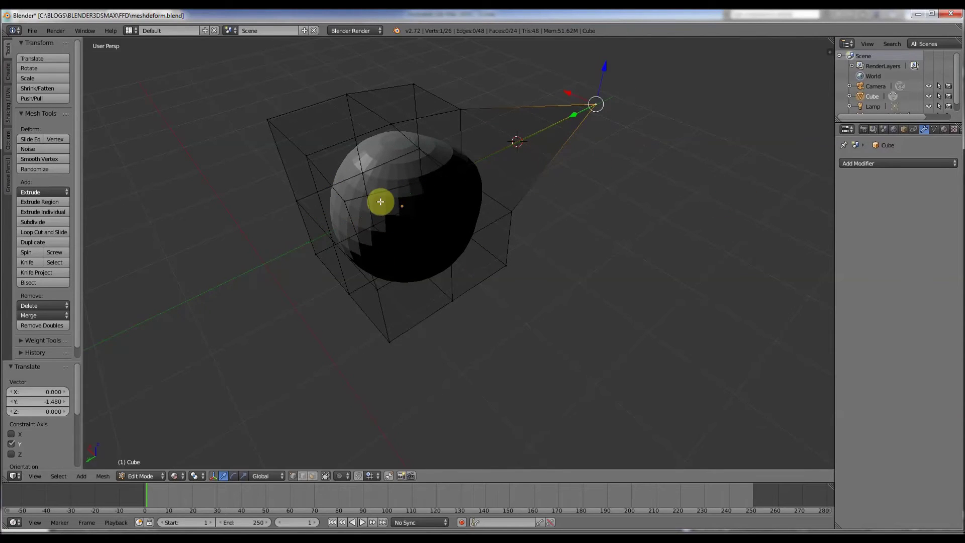
key(Tab)
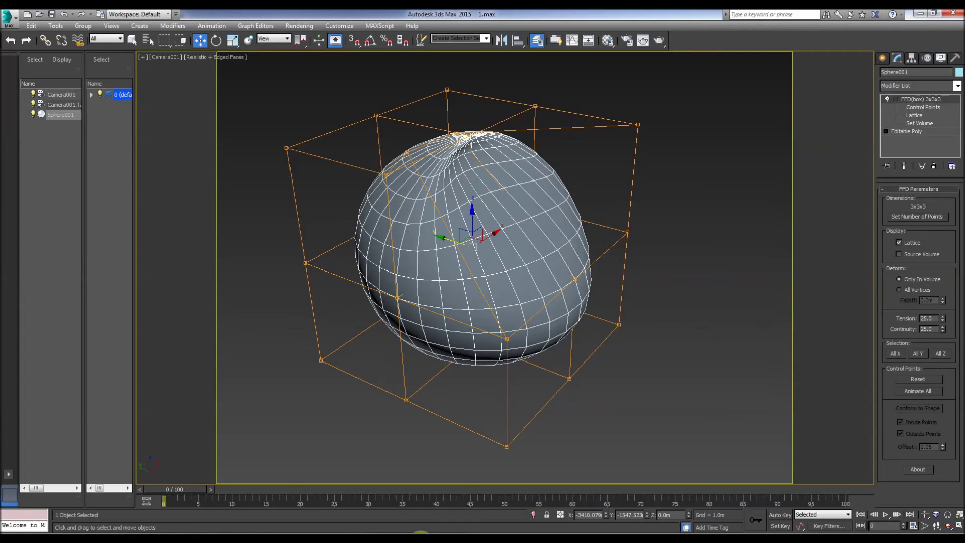
- Toggle the Sphere's Mesh Deform viewport display off and on, then switch to 3ds Max
click(421, 532)
right_click(377, 145)
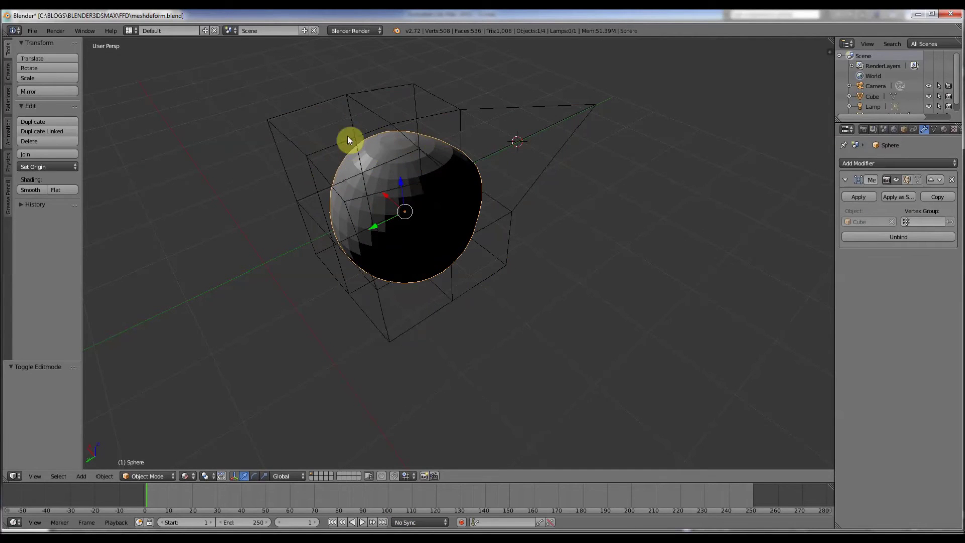
click(897, 179)
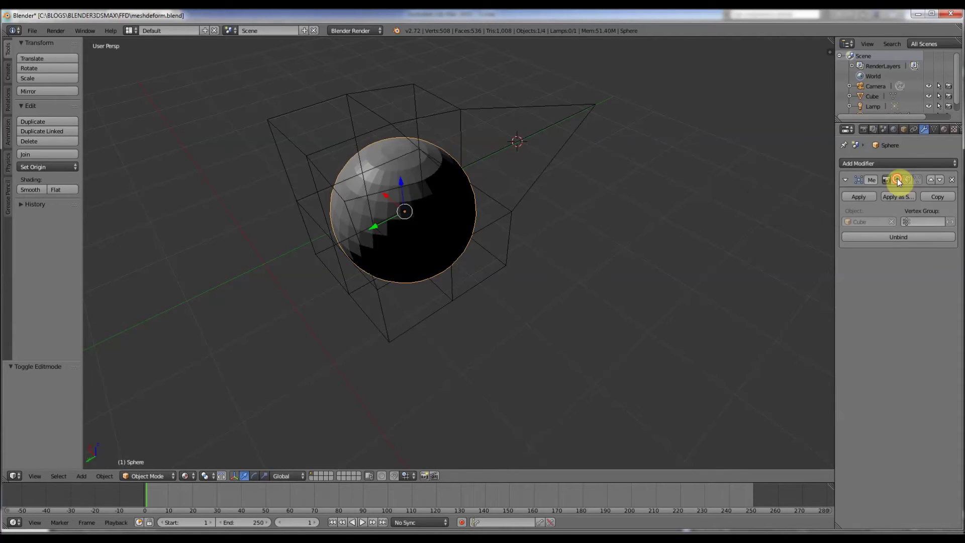
click(897, 179)
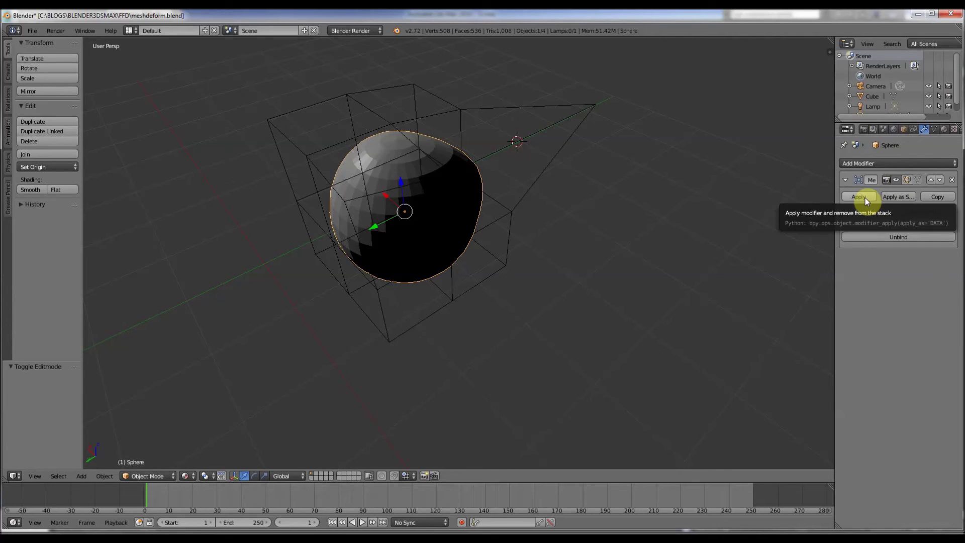
middle_drag(769, 222, 477, 292)
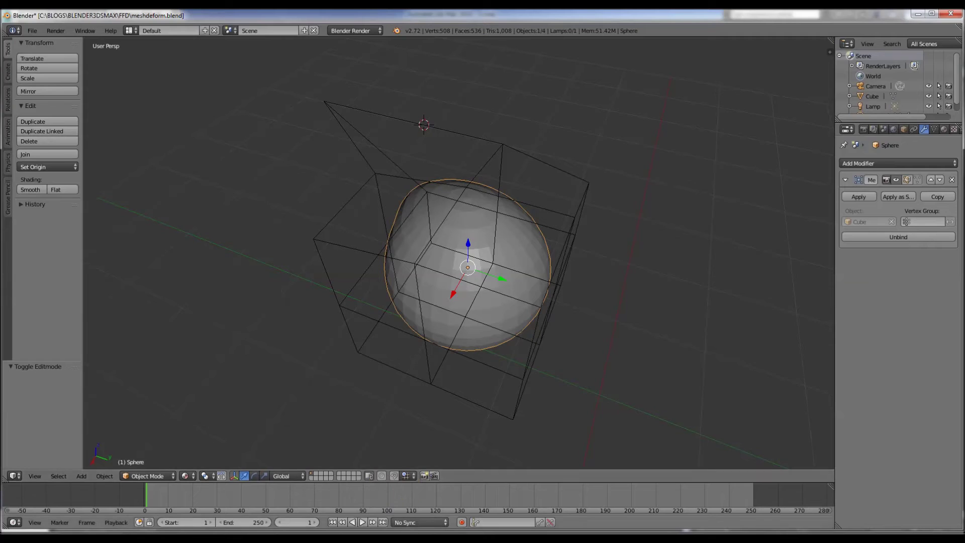
key(alt+Tab)
right_click(440, 295)
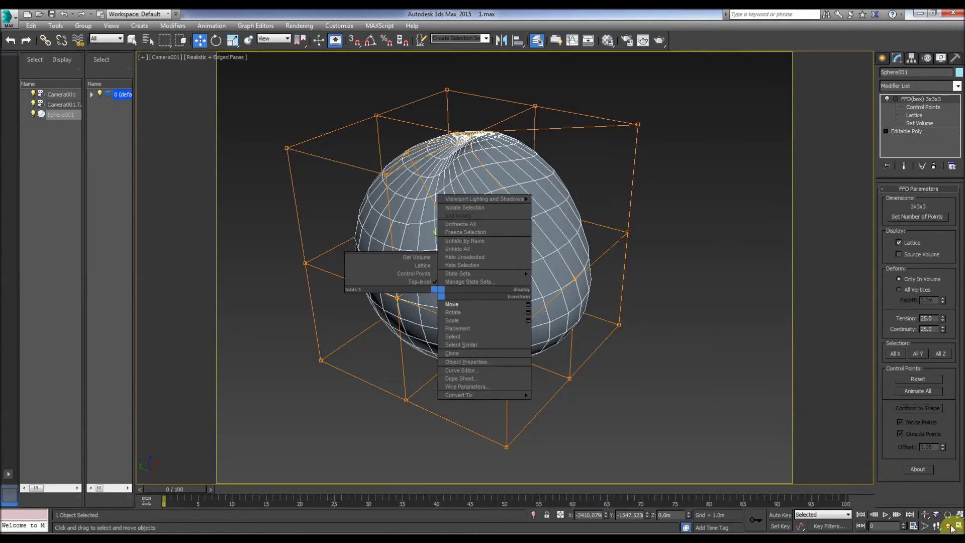
- Select Sphere001, pick the FFD(box) 3x3x3 Lattice sub-object, and drag it to reshape the sphere
click(789, 422)
click(782, 418)
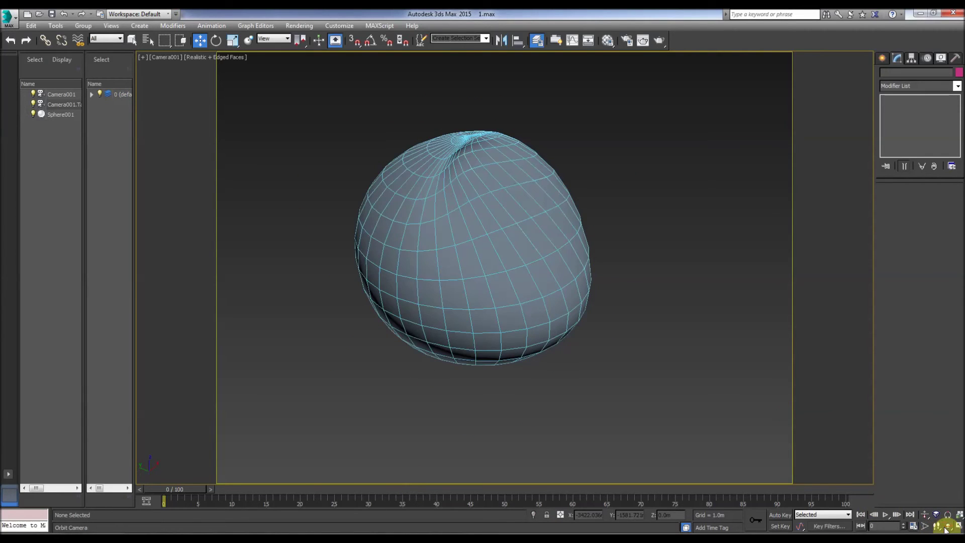
click(440, 241)
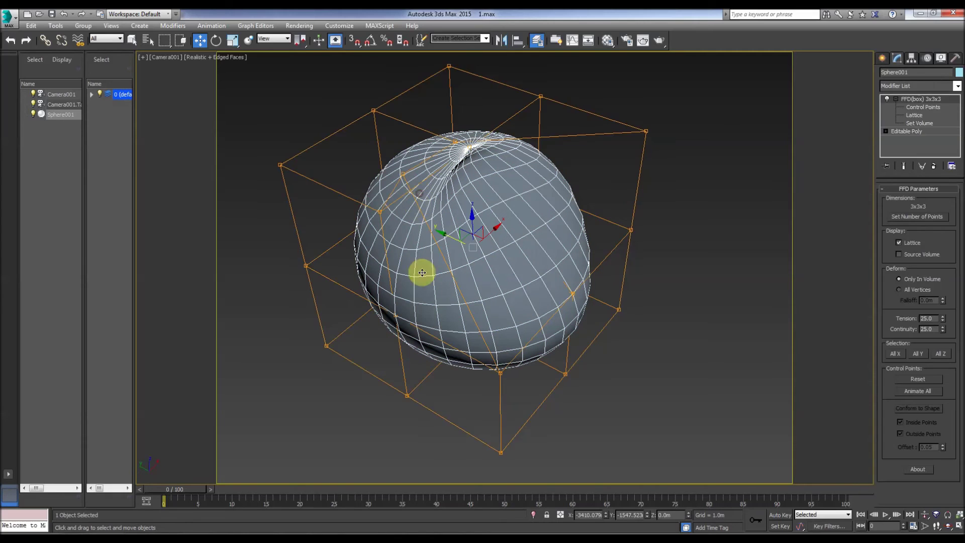
click(914, 115)
drag(453, 224, 362, 319)
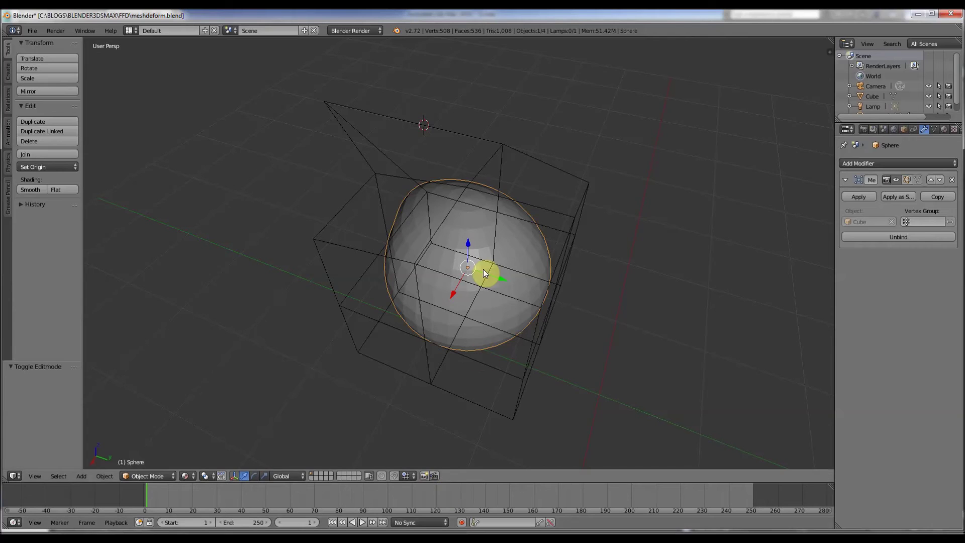
right_click(543, 173)
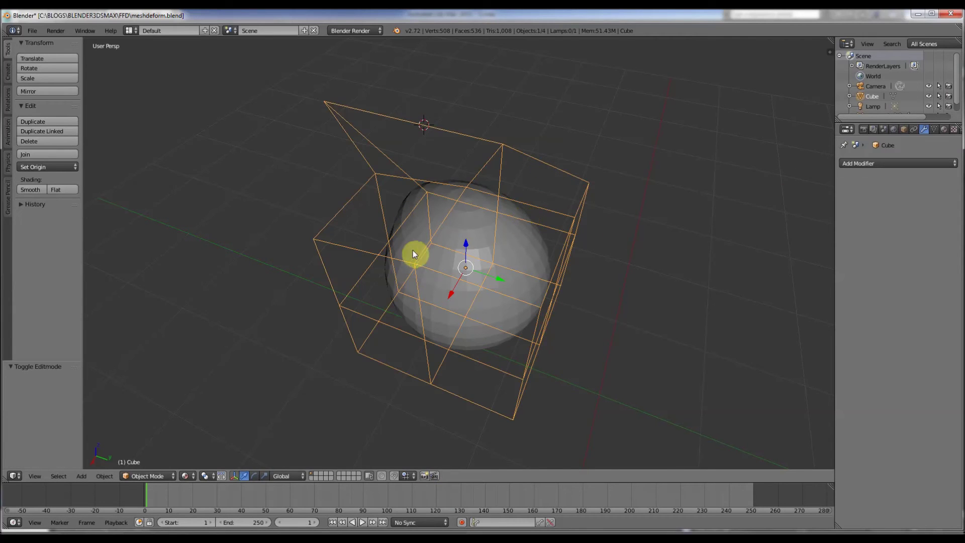
- Shift the cube cage 0.025 along Y around the sphere
key(g)
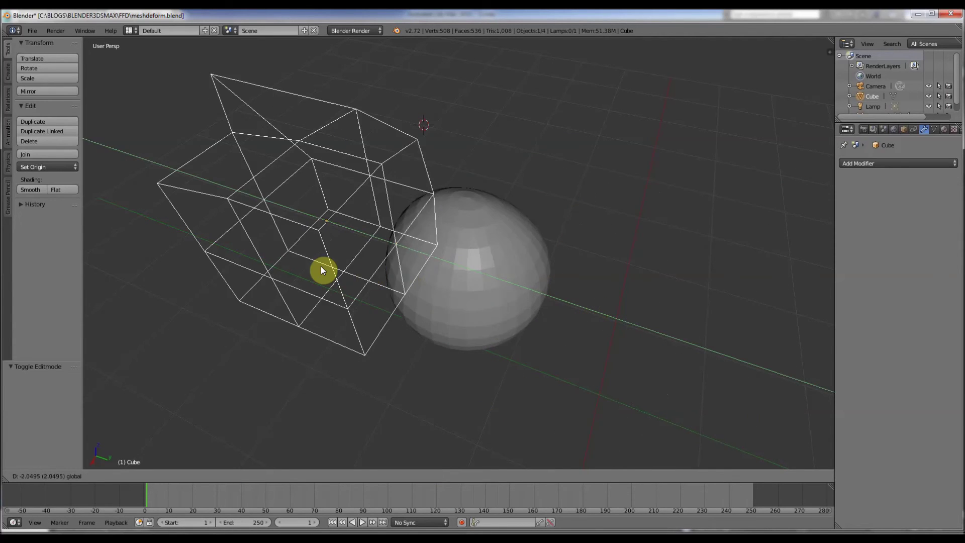
click(474, 315)
click(633, 155)
- View the shifted cage and sphere from the front, then switch to the 3ds Max scene
middle_drag(568, 152, 540, 129)
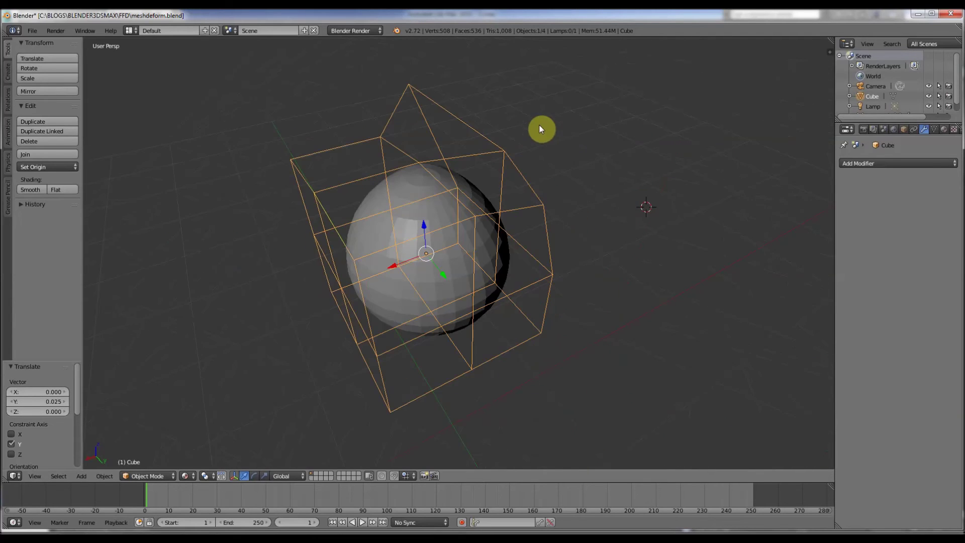
key(KP_1)
key(alt+Tab)
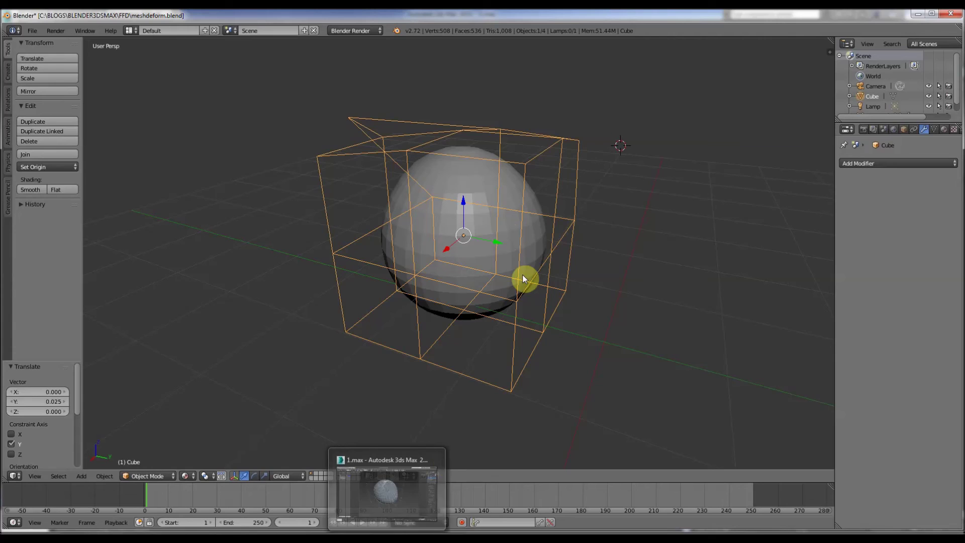
right_click(431, 172)
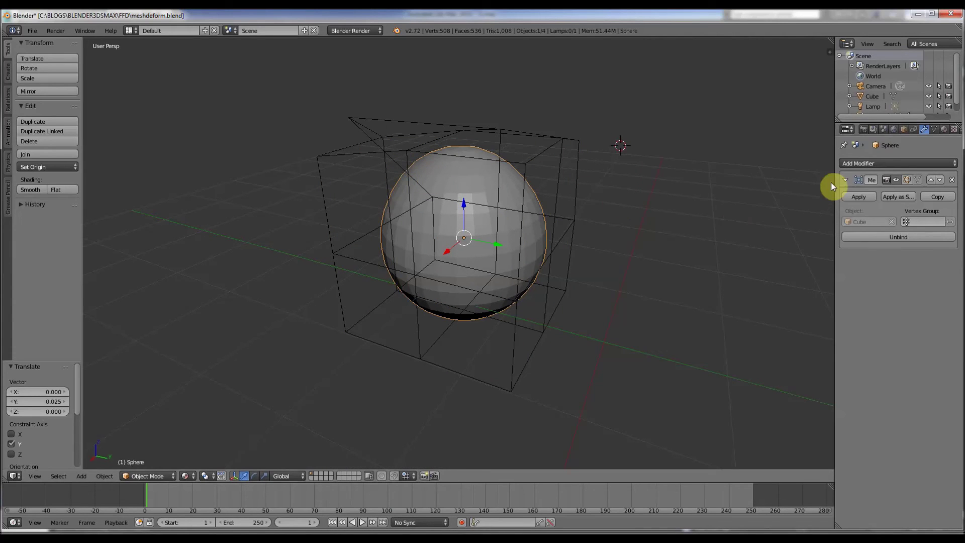
click(856, 164)
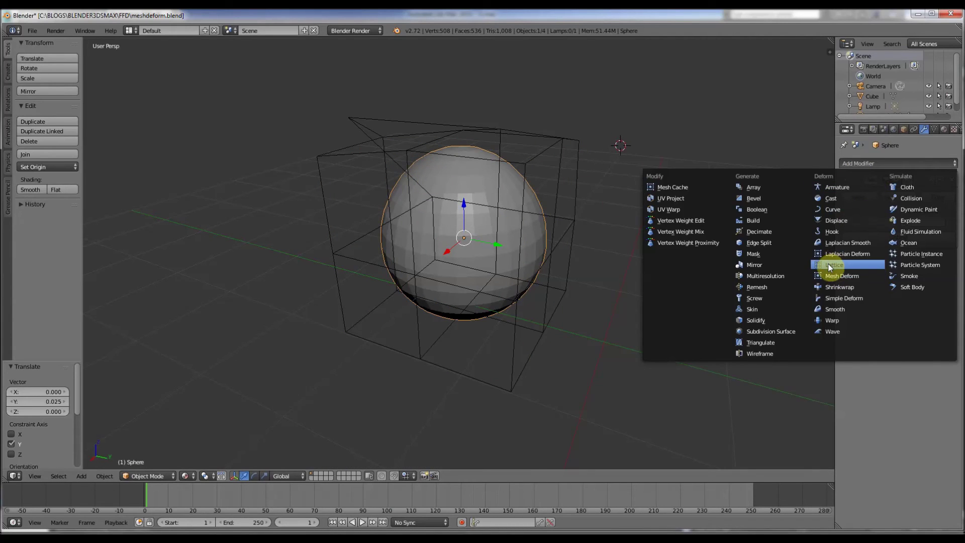
middle_drag(601, 222, 390, 233)
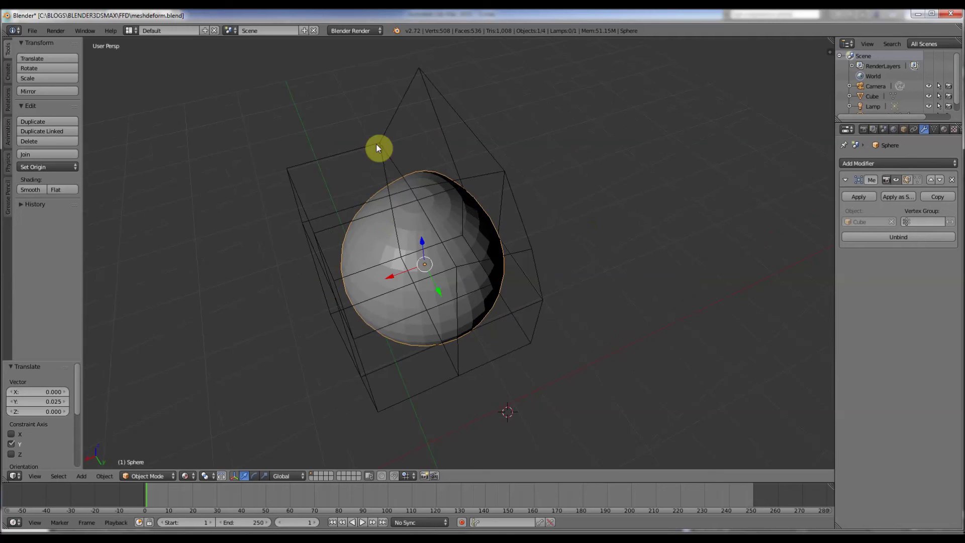
middle_drag(334, 161, 364, 149)
right_click(364, 155)
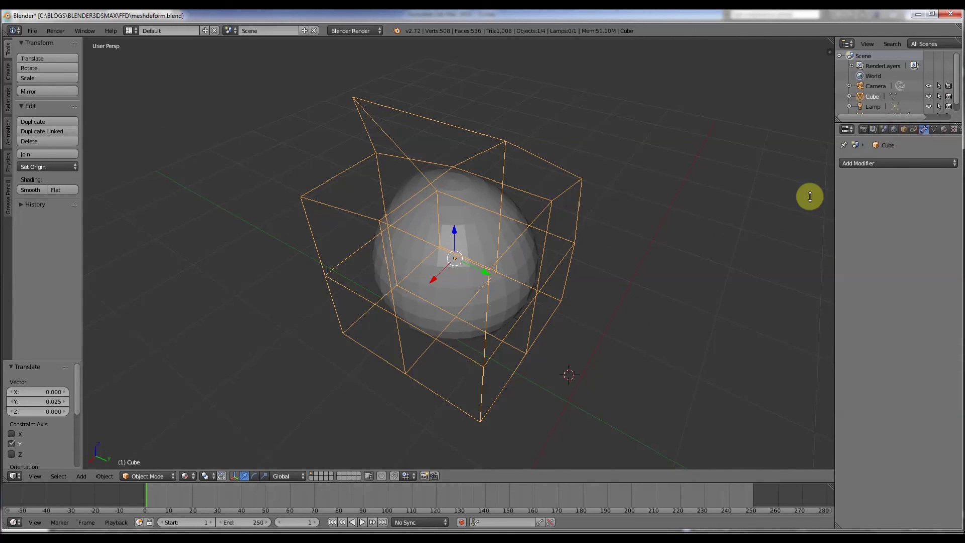
middle_drag(414, 175, 373, 440)
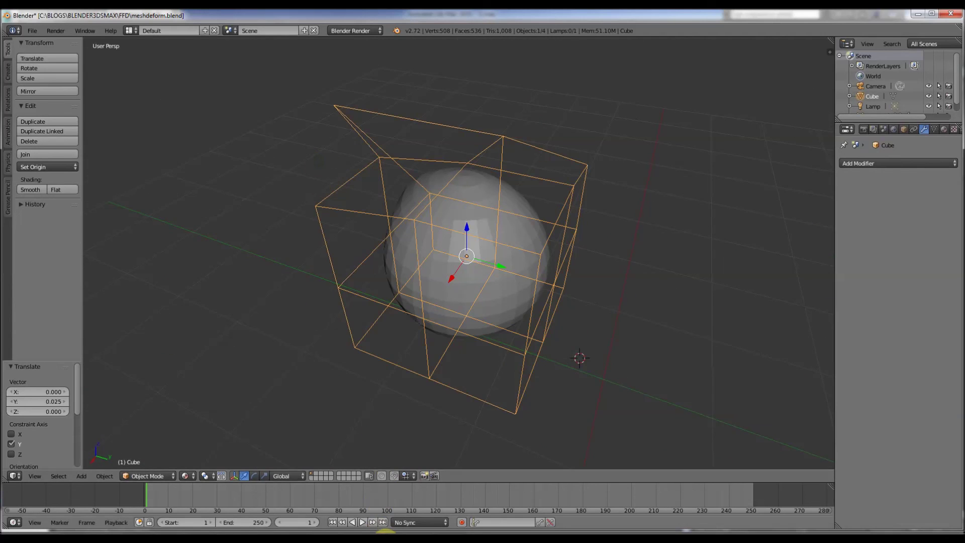